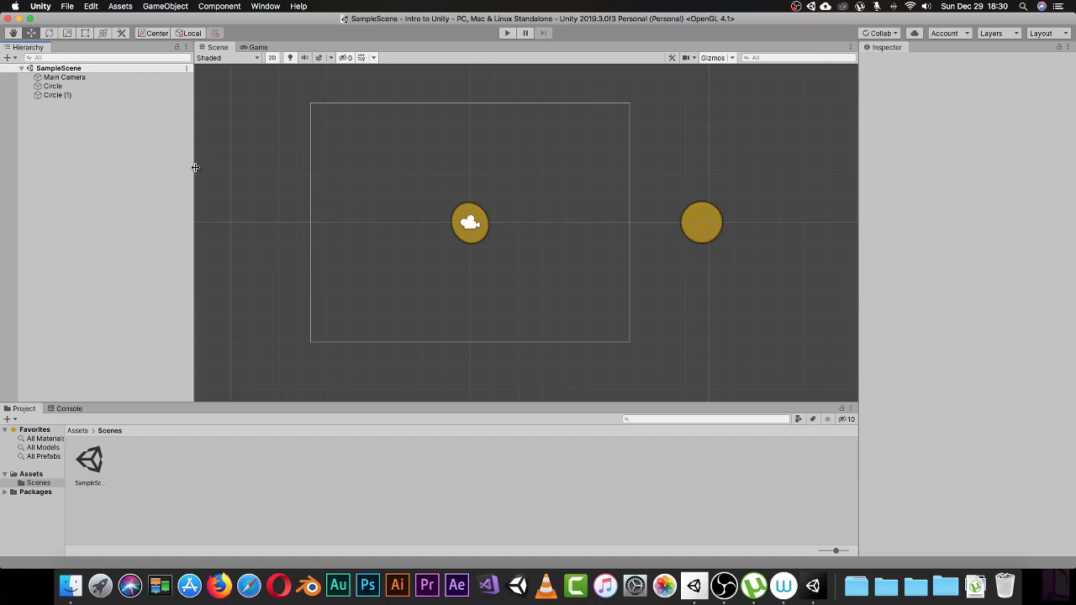
Step: Narrow the Hierarchy panel and slightly lower the divider between the Scene view and the Project panel
drag(193, 168, 86, 186)
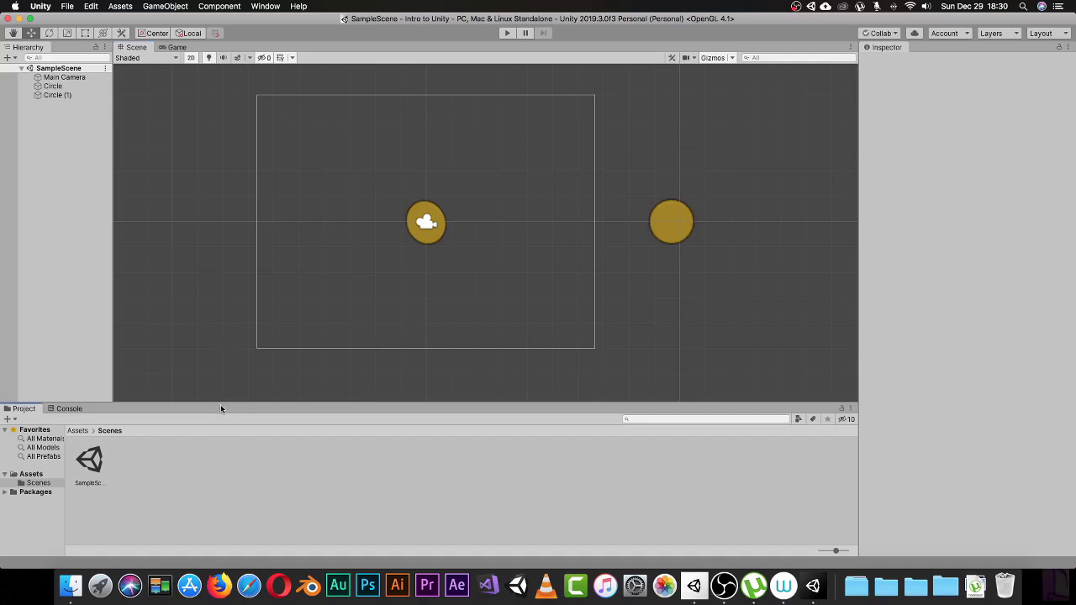
mouse_move(221, 403)
mouse_down()
mouse_move(223, 347)
mouse_move(217, 406)
mouse_up()
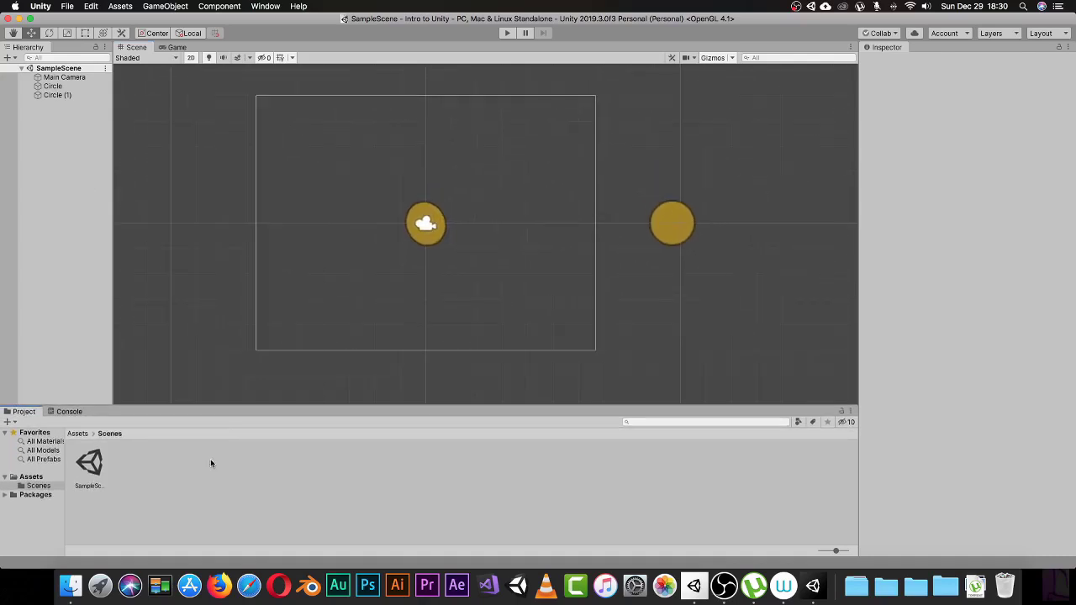
Step: Look at the Console and the Game view, returning to the Project and Scene views
click(84, 413)
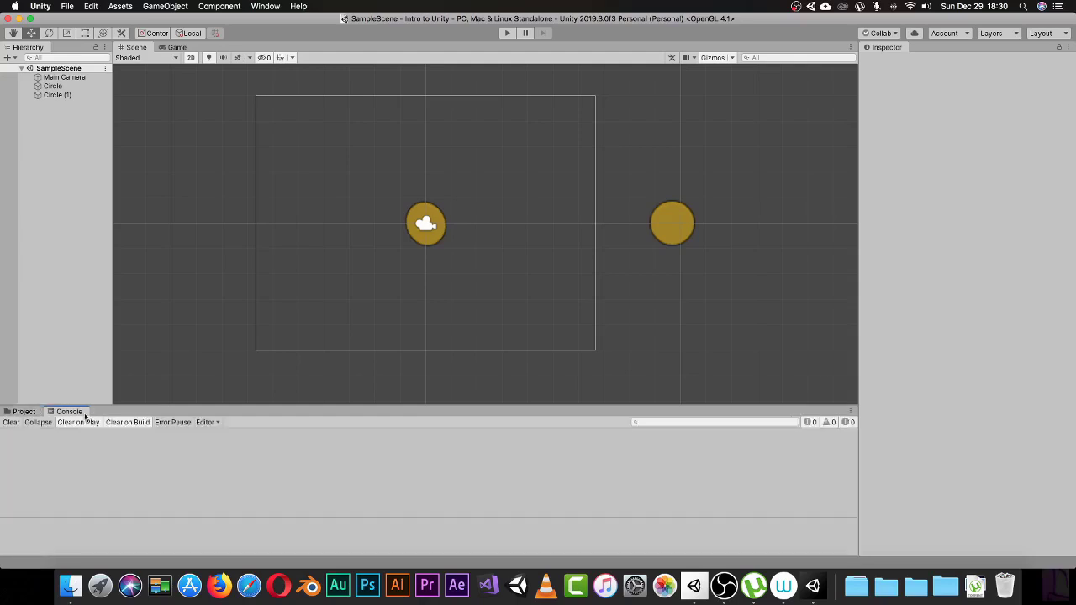
click(24, 412)
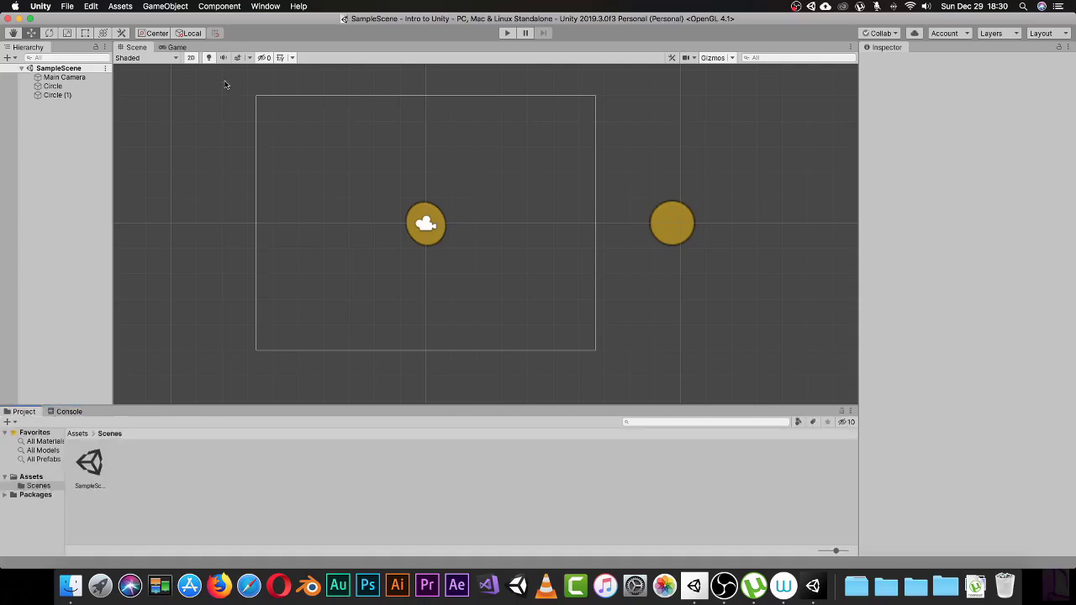
click(174, 47)
drag(111, 146, 43, 136)
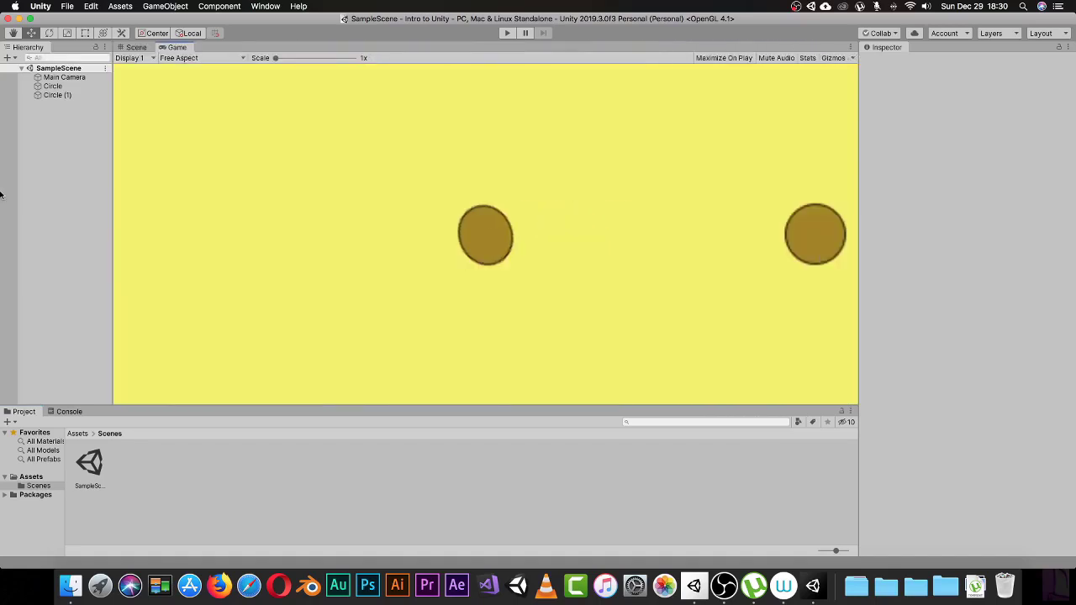
click(141, 48)
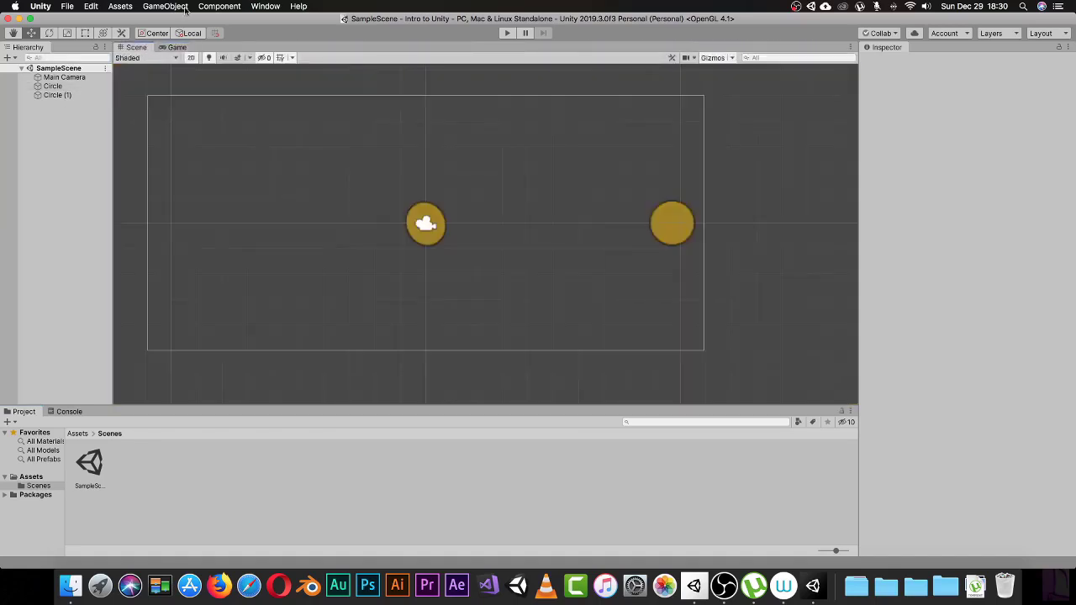
click(270, 7)
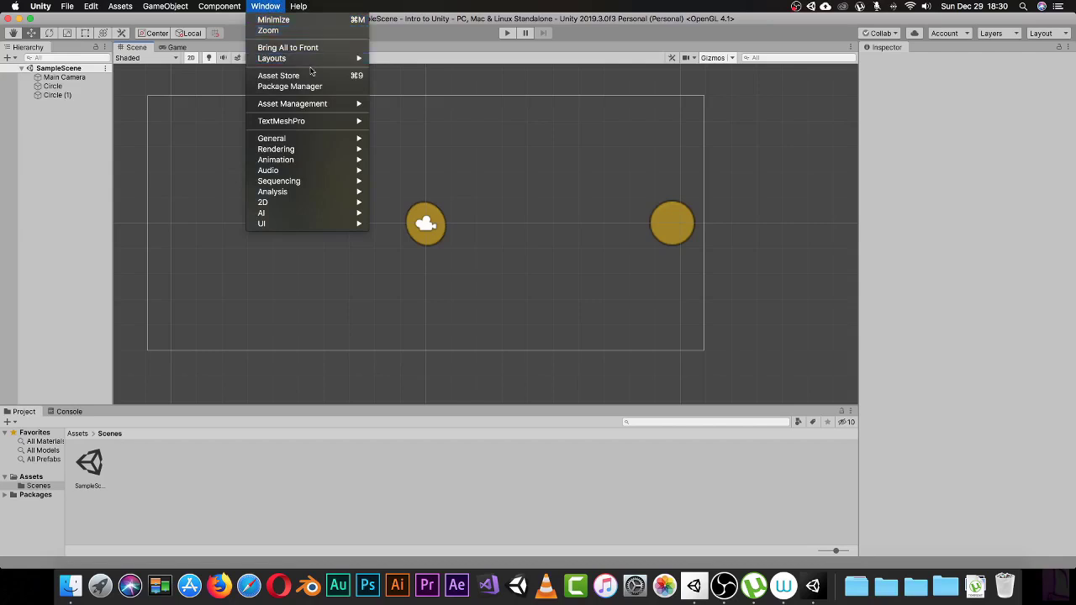
mouse_move(323, 140)
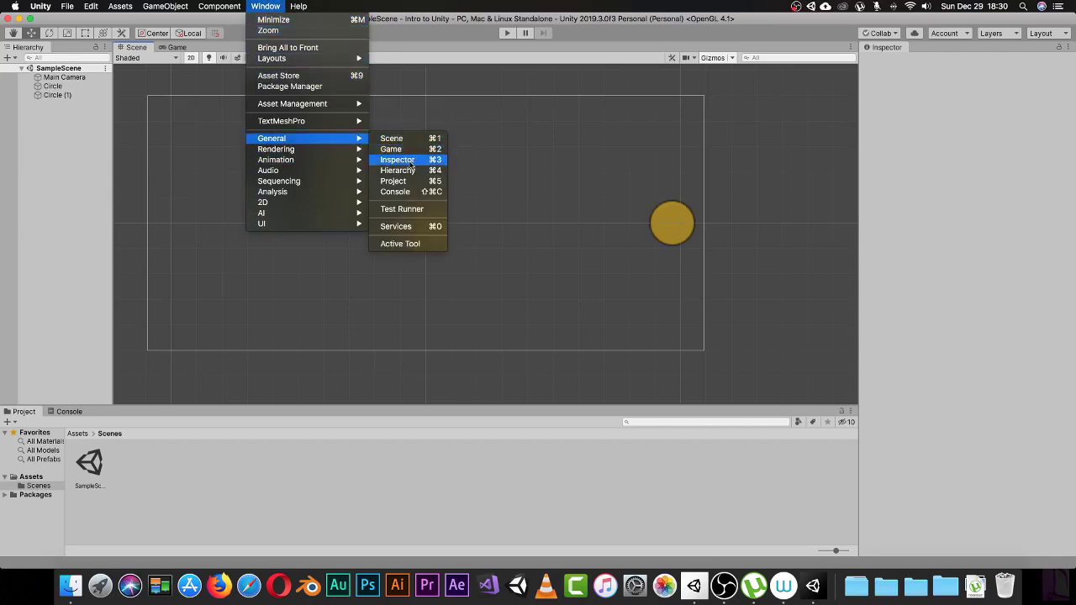
mouse_move(283, 160)
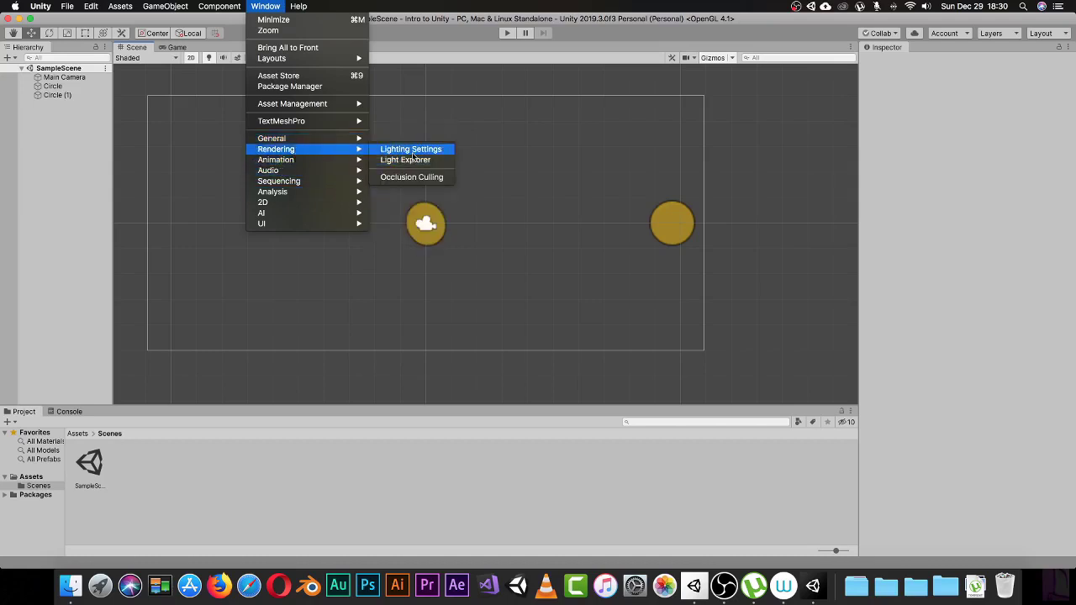
mouse_move(356, 161)
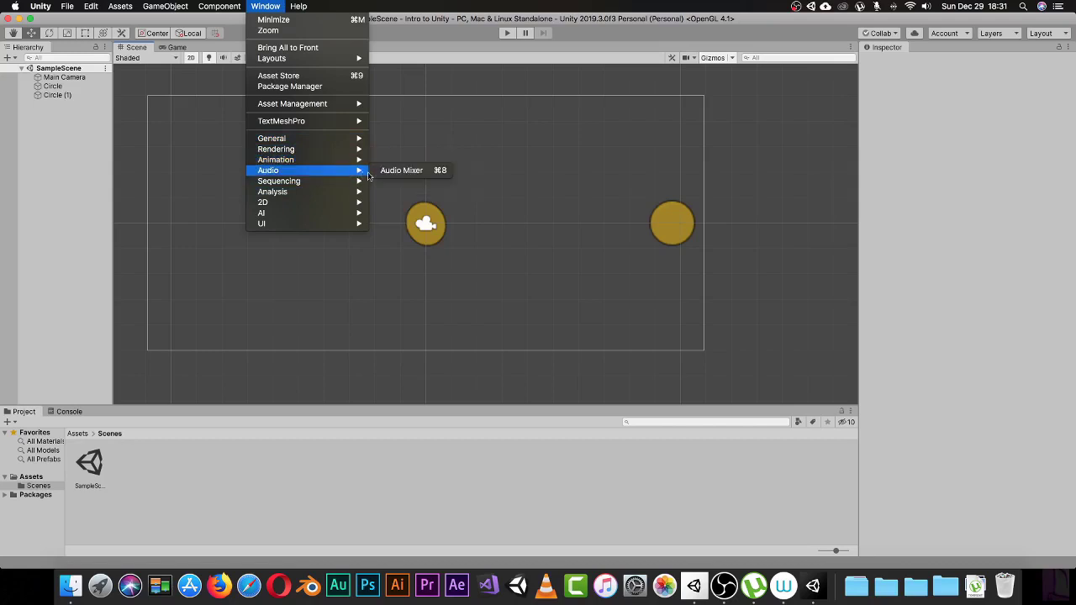
mouse_move(307, 204)
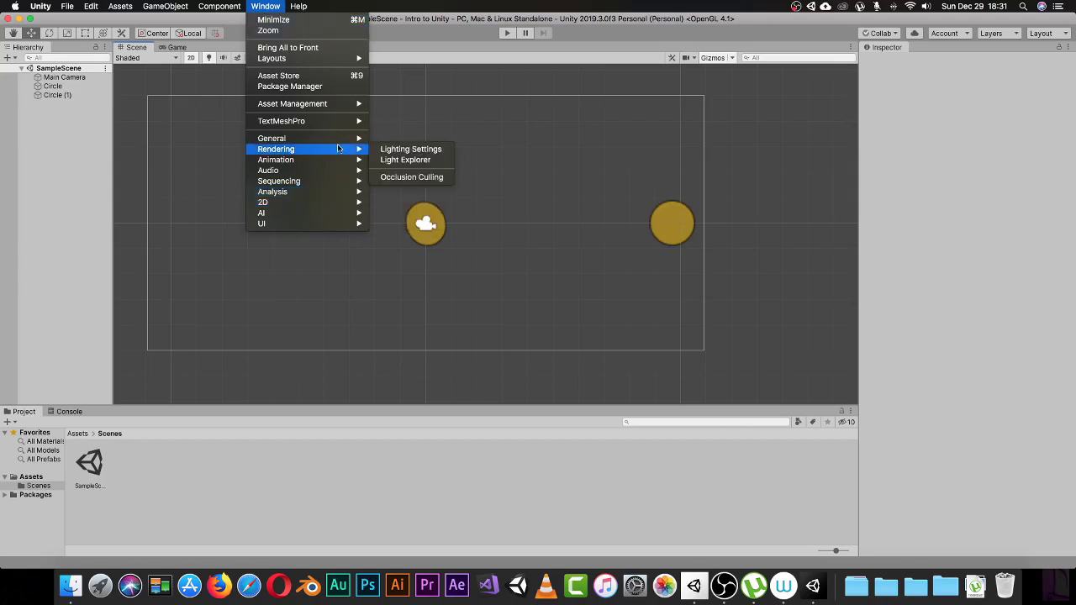
click(46, 167)
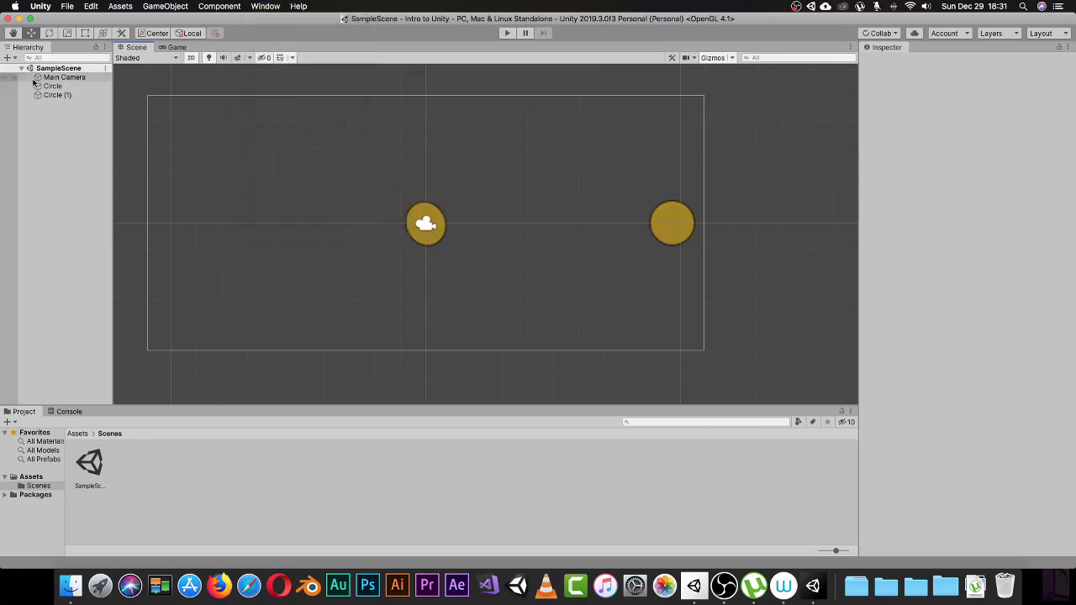
Step: Open the Animator window and dock it in the same group as Project and Console
click(279, 7)
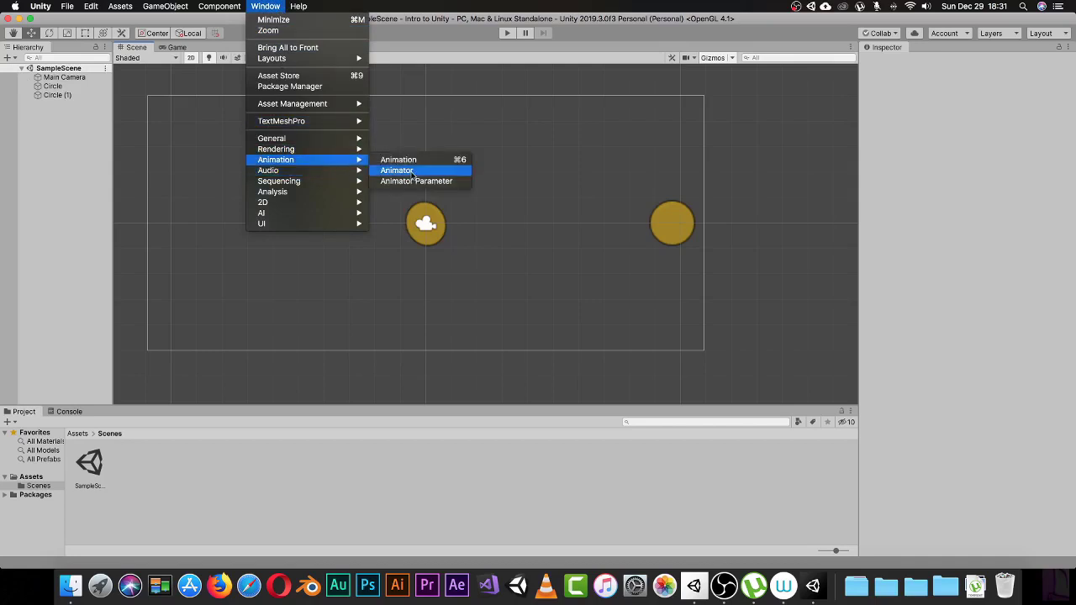
click(411, 172)
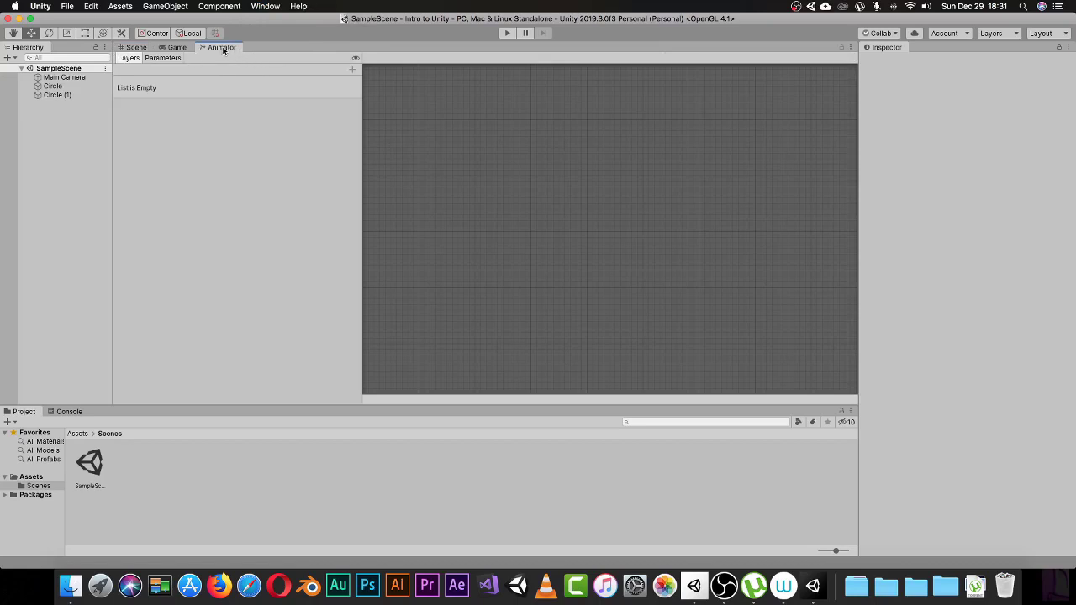
drag(224, 49, 276, 160)
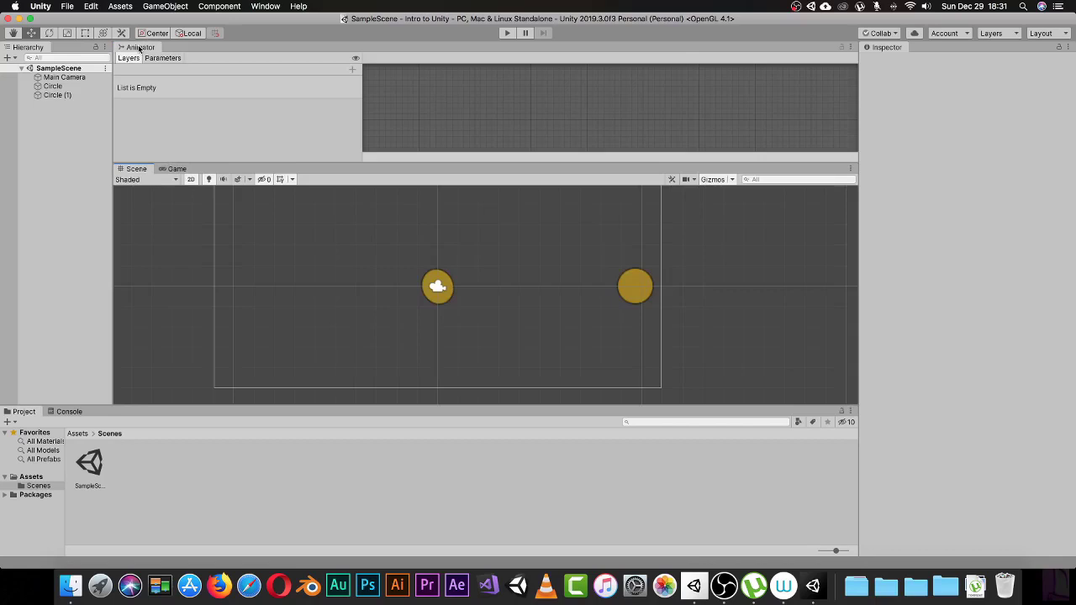
drag(140, 48, 789, 203)
drag(858, 186, 111, 411)
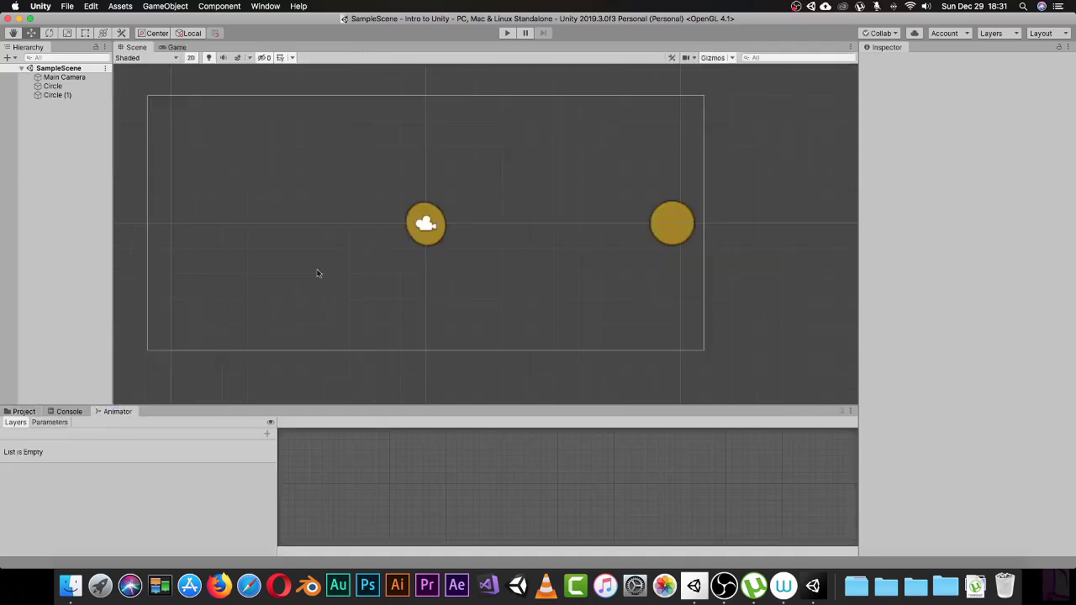
Step: Glance at the Game view, enlarge the docked Animator, and close it, restoring the Project area's smaller height
click(175, 47)
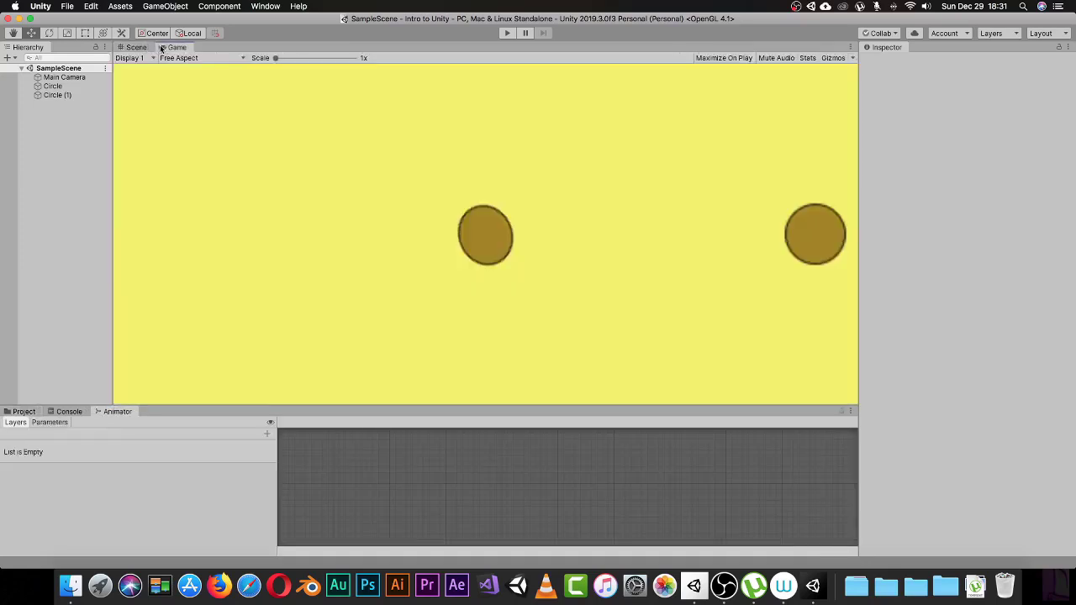
click(136, 48)
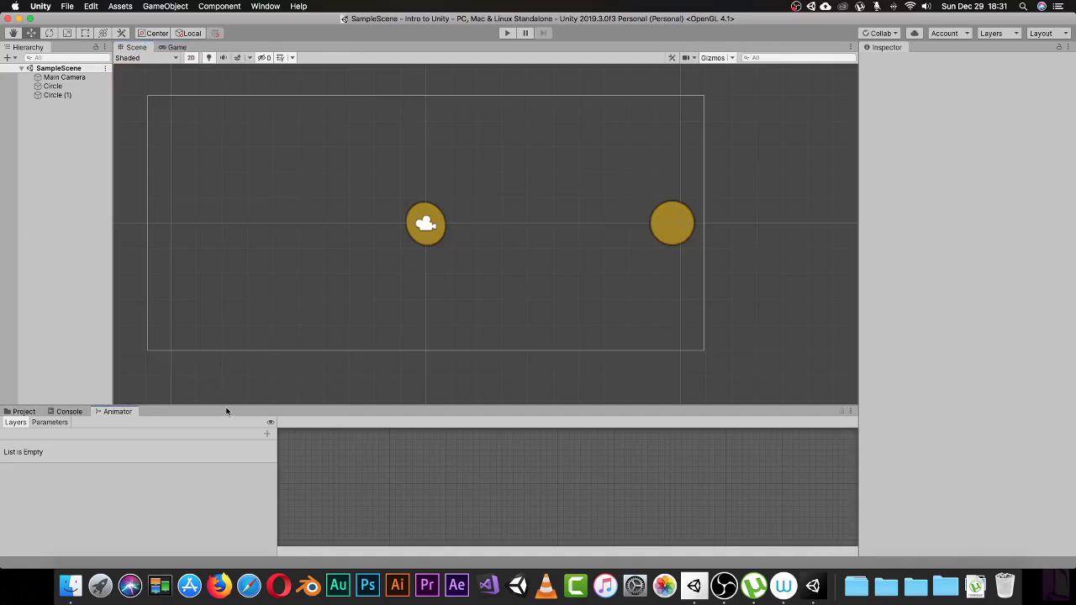
drag(228, 408, 230, 350)
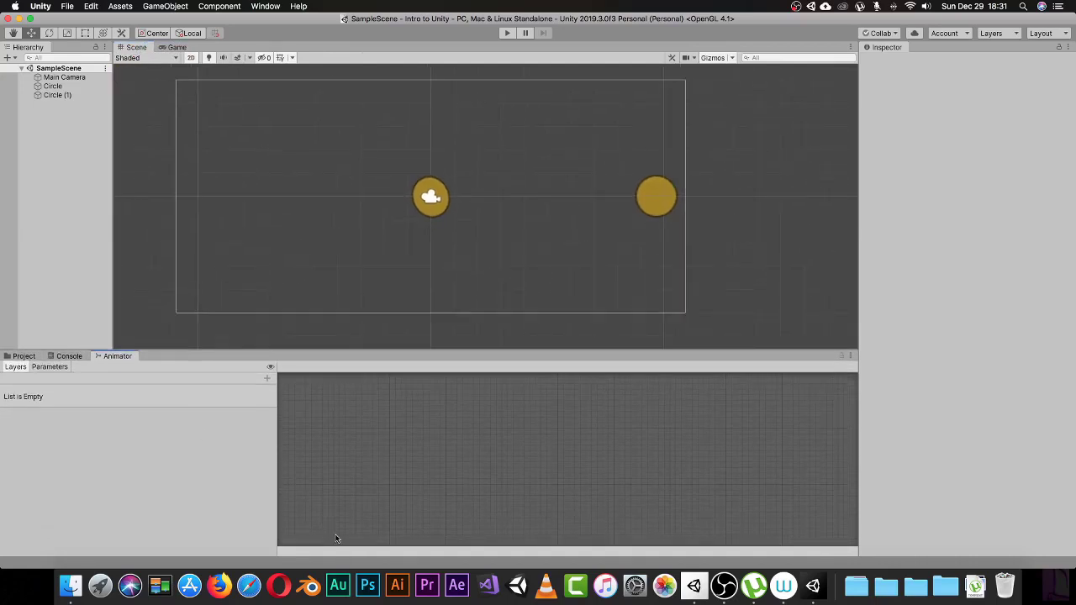
right_click(109, 359)
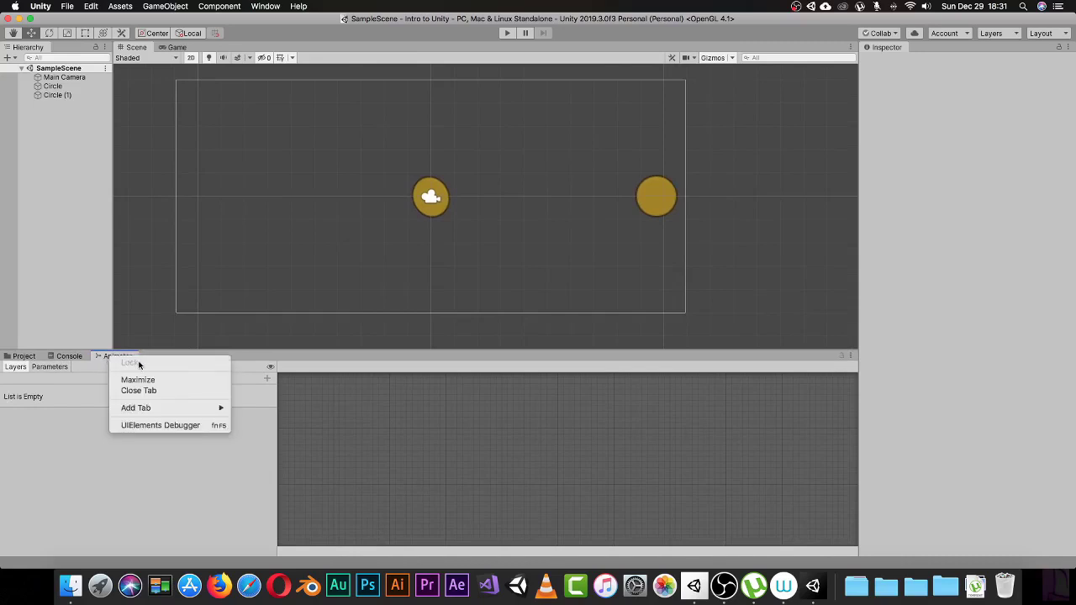
click(139, 392)
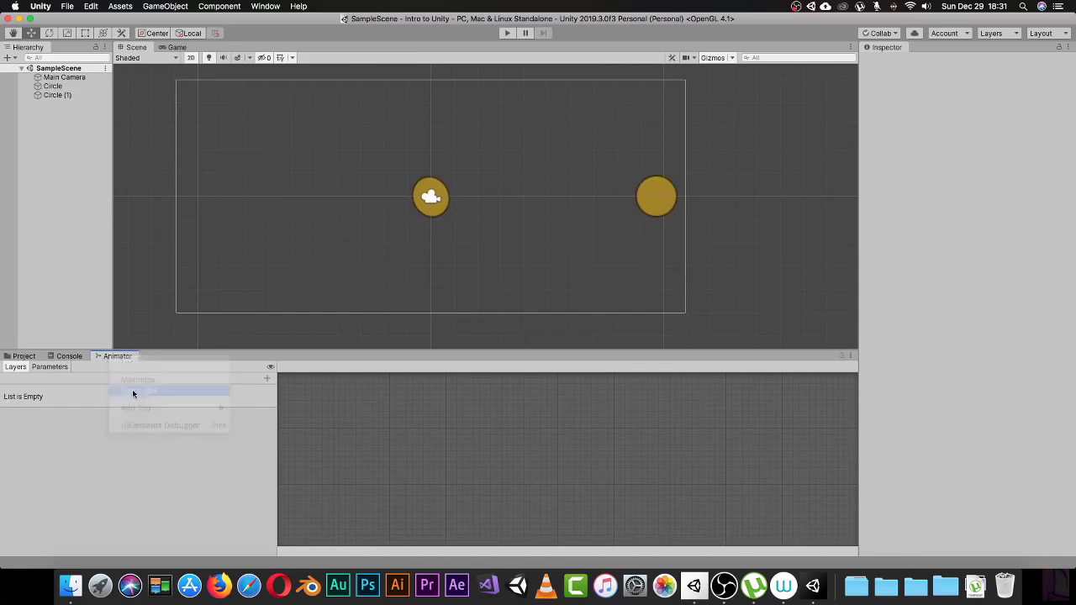
drag(129, 351, 126, 438)
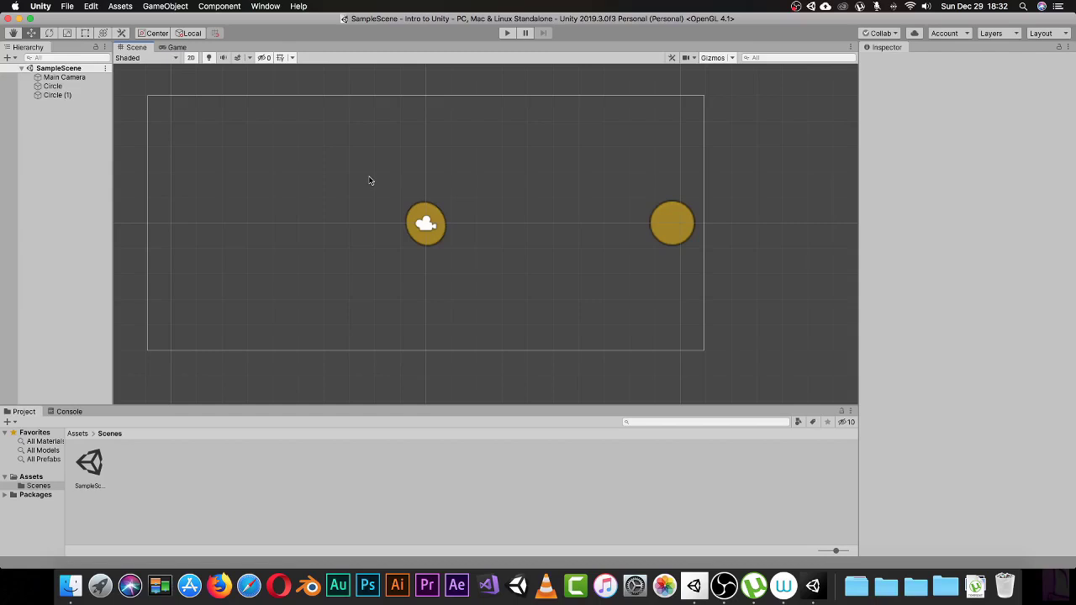
Step: Inspect the camera and both circles in the Scene view at closer and wider zoom levels
scroll(369, 181, up, 1)
scroll(369, 180, down, 5)
scroll(369, 181, down, 1)
scroll(369, 180, up, 1)
scroll(368, 189, down, 2)
scroll(366, 192, up, 4)
scroll(366, 193, down, 3)
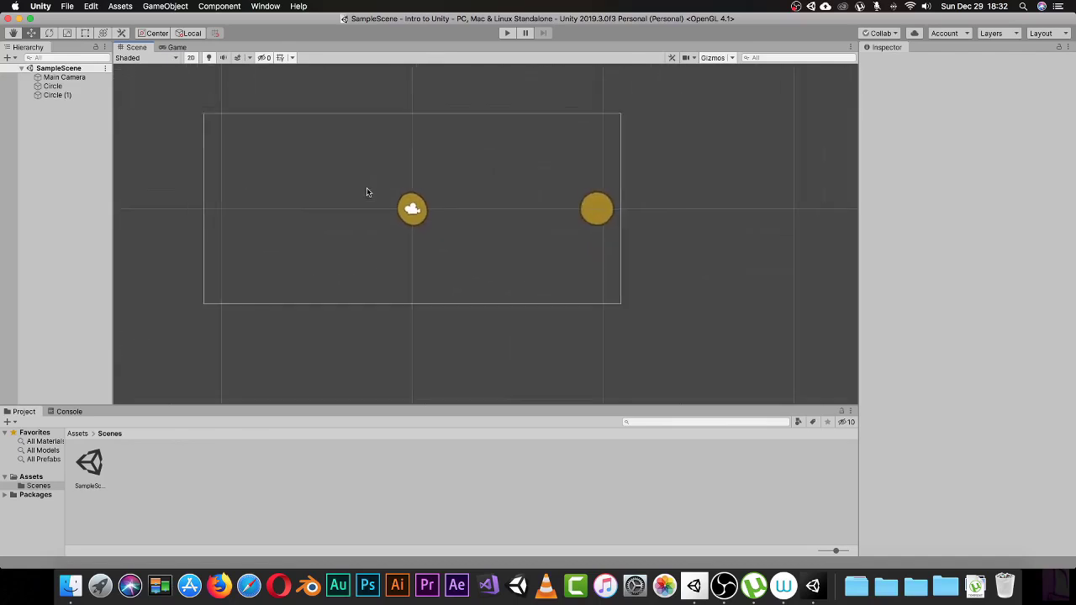
scroll(366, 192, up, 3)
scroll(367, 193, down, 2)
scroll(367, 192, up, 3)
scroll(366, 191, down, 2)
scroll(367, 192, up, 2)
scroll(366, 191, down, 1)
scroll(367, 191, down, 1)
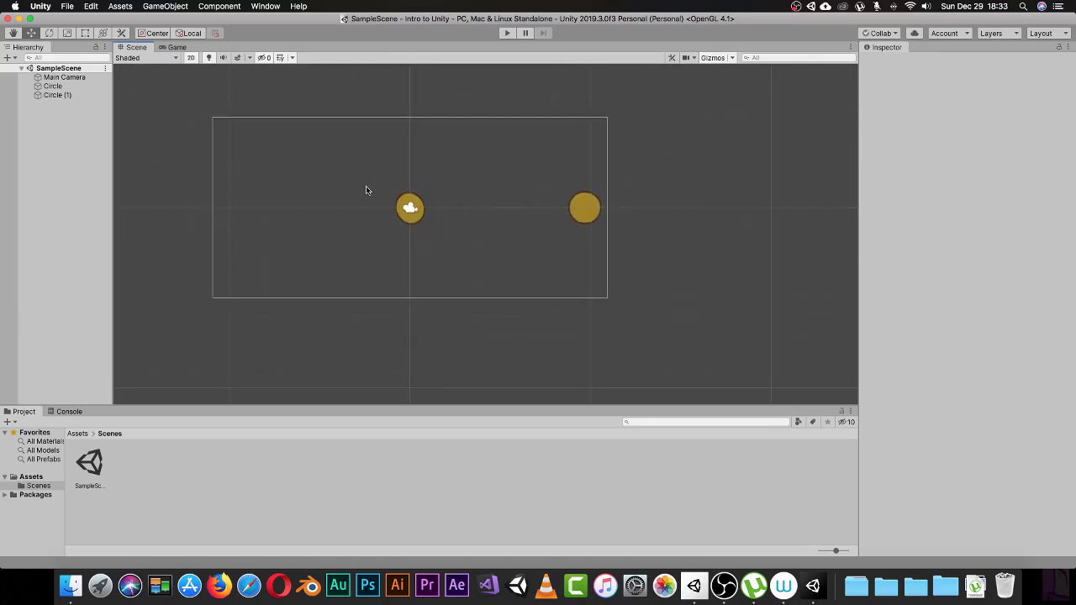
scroll(367, 191, up, 4)
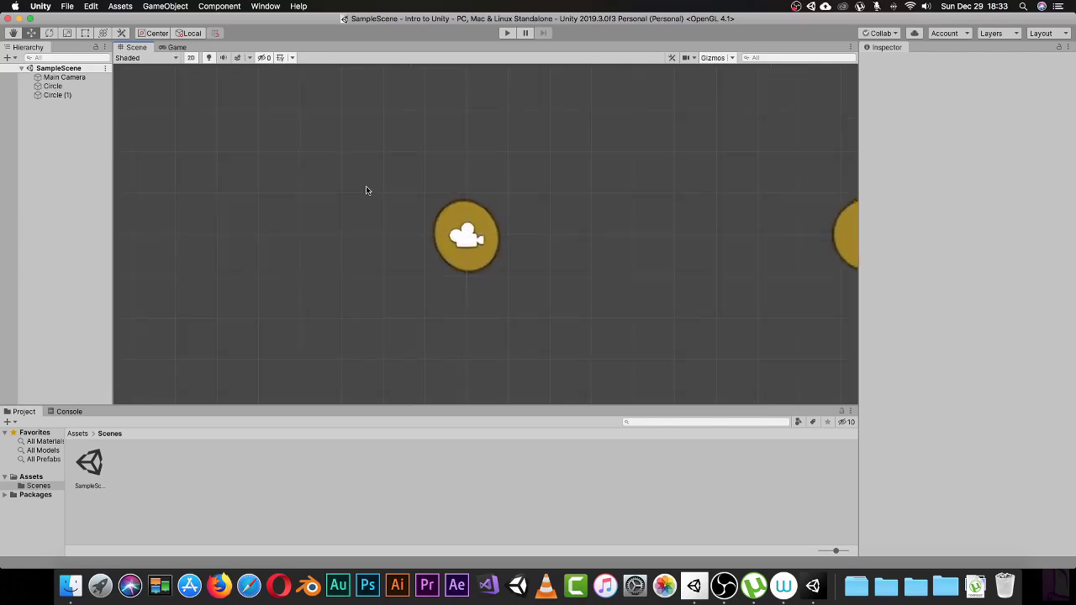
scroll(367, 191, down, 2)
scroll(366, 191, down, 3)
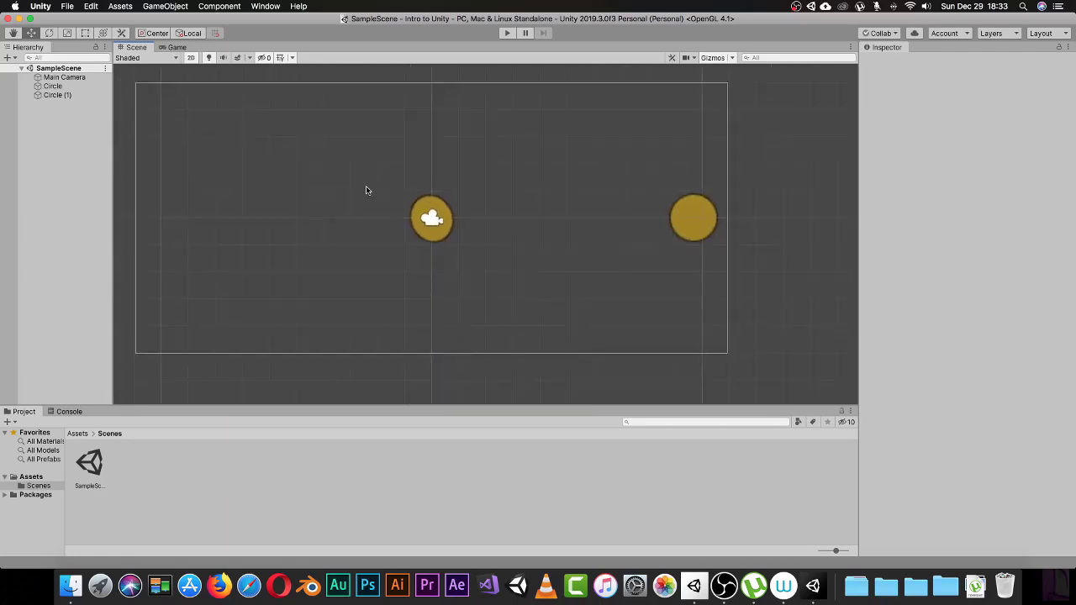
Step: Examine the scene around the camera frame by panning and zooming, including a pan with the Hand tool
middle_drag(365, 187, 376, 186)
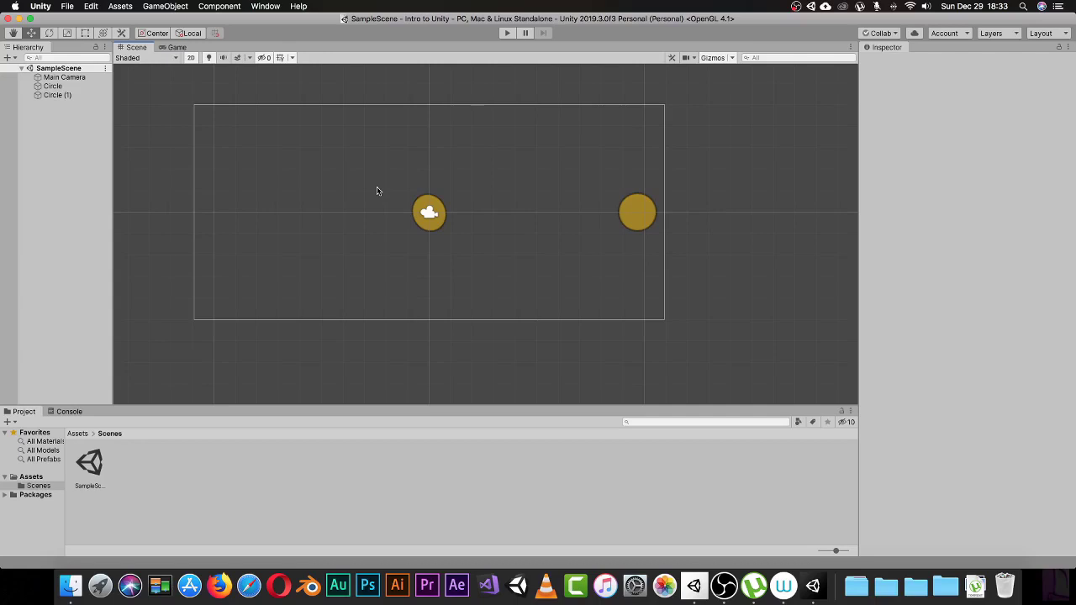
scroll(377, 190, down, 2)
scroll(377, 190, up, 2)
scroll(378, 190, down, 2)
scroll(378, 191, up, 2)
scroll(378, 191, down, 1)
scroll(379, 191, up, 1)
scroll(378, 190, down, 1)
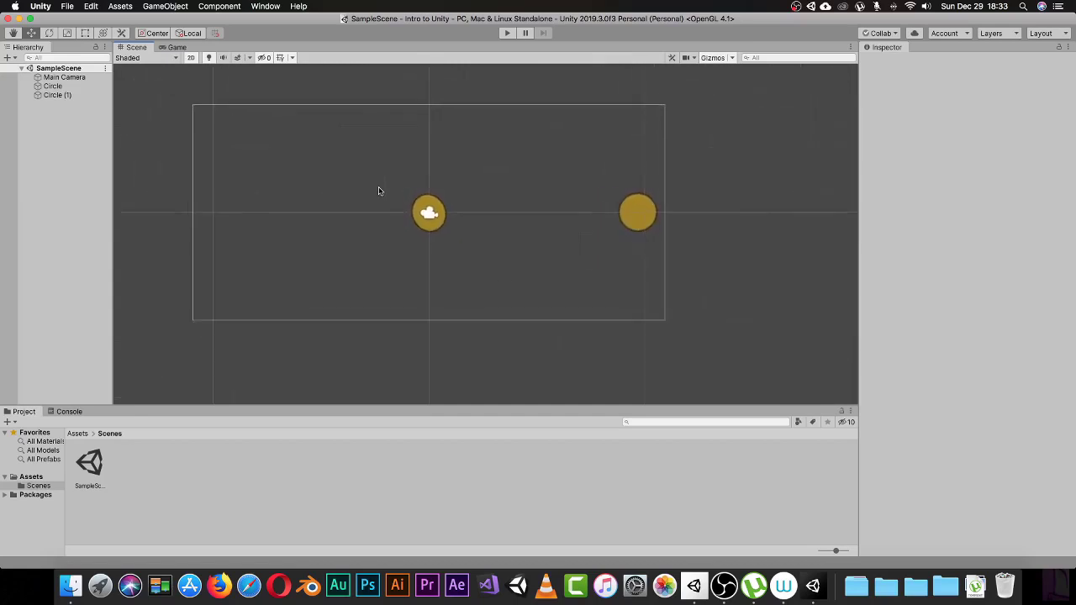
scroll(378, 191, up, 2)
scroll(378, 191, down, 2)
scroll(379, 191, up, 1)
scroll(378, 191, up, 1)
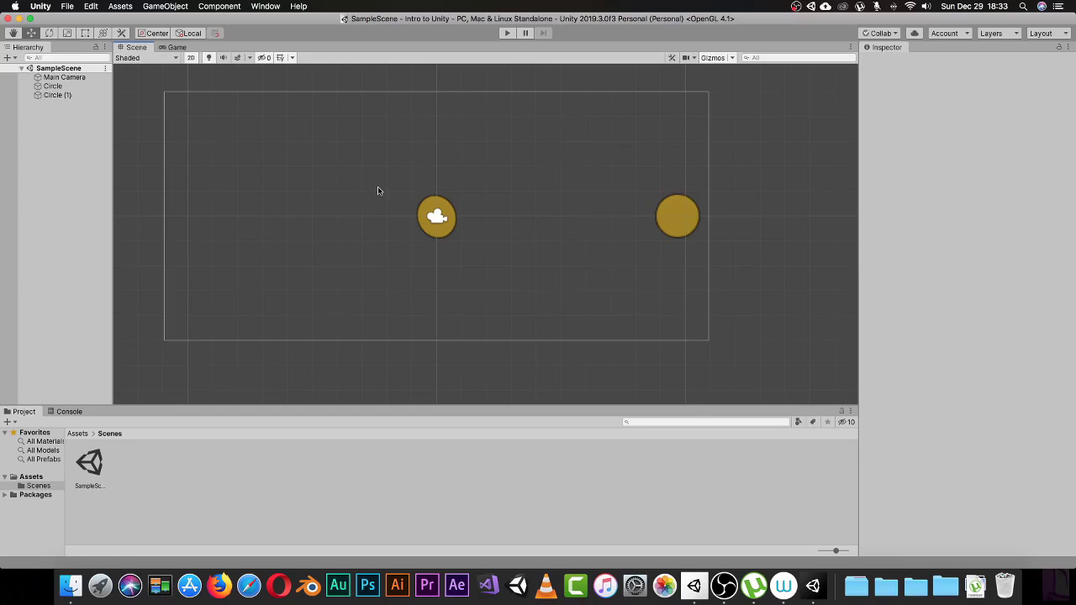
key(q)
drag(379, 188, 422, 179)
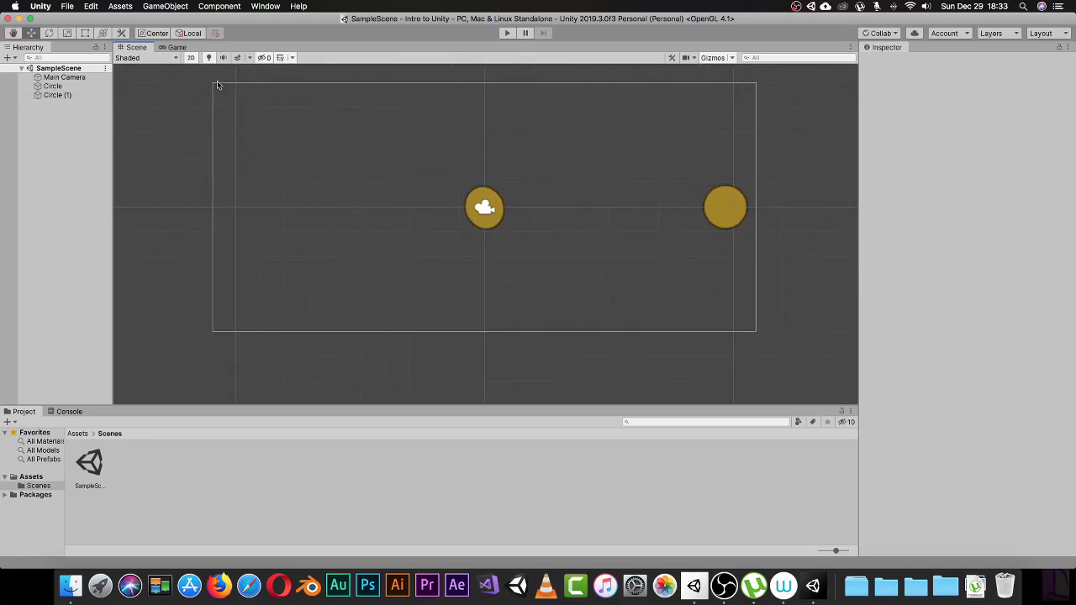
Step: Turn off the Scene view's 2D mode and orbit around the camera and circles in 3D
click(191, 57)
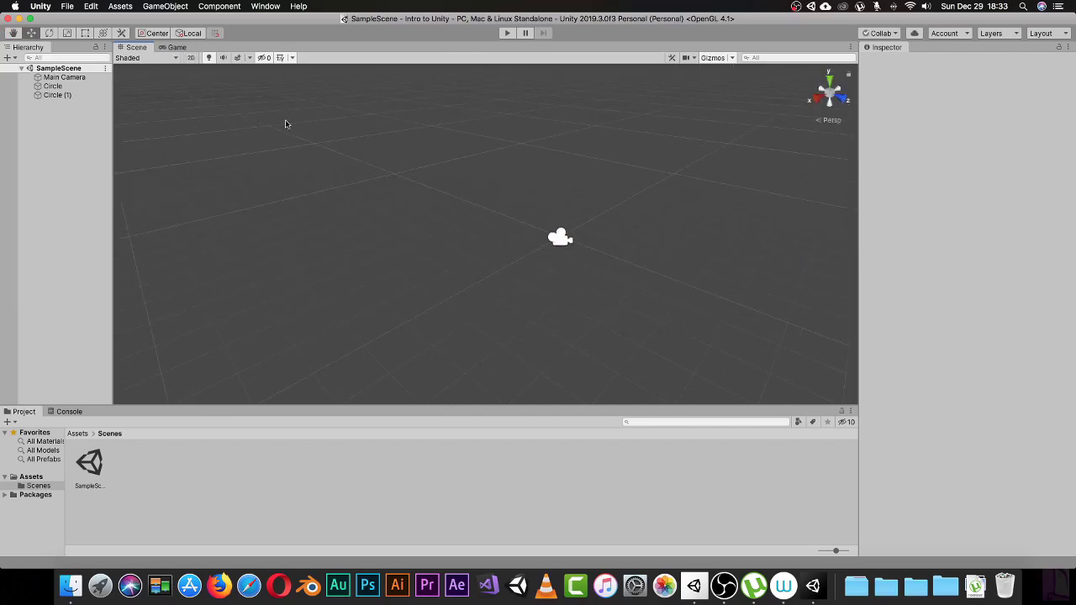
key(alt)
alt+drag(293, 215, 527, 244)
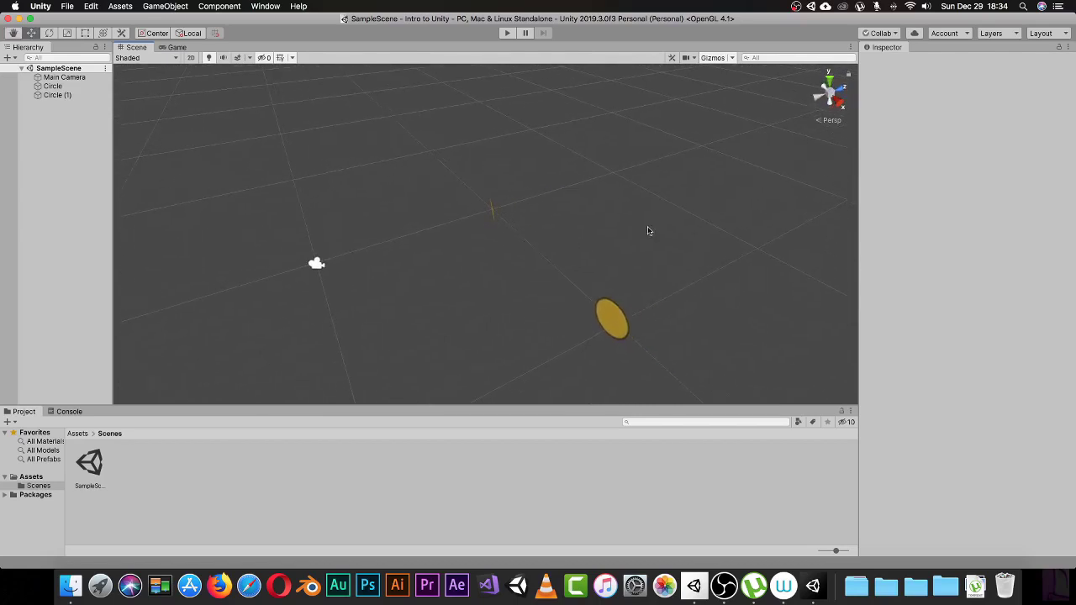
alt+drag(737, 206, 679, 202)
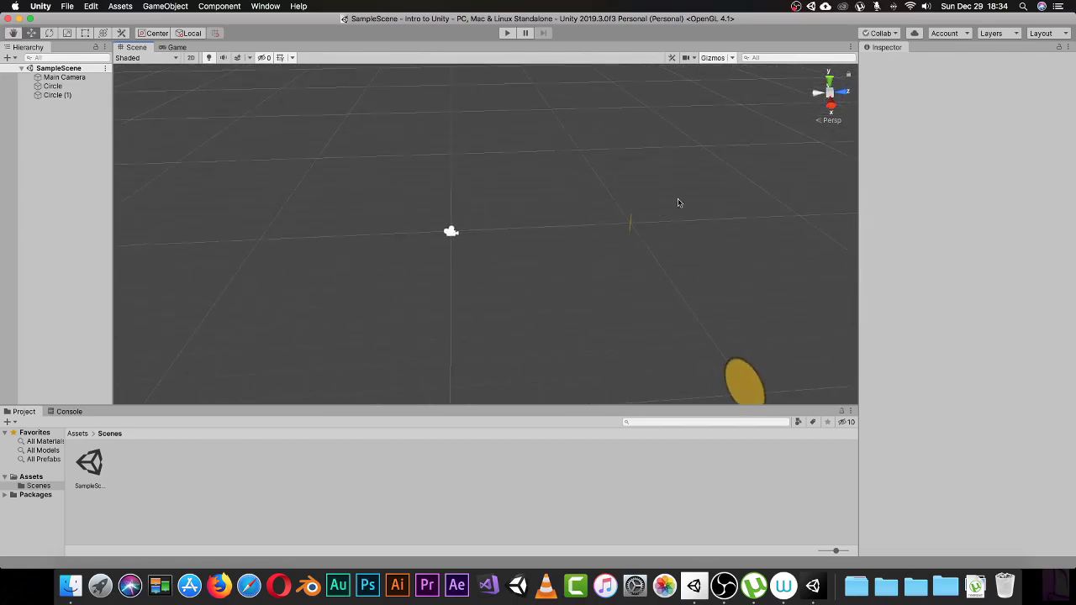
Step: View the scene from the front and from the bottom, and switch the projection to orthographic
click(847, 94)
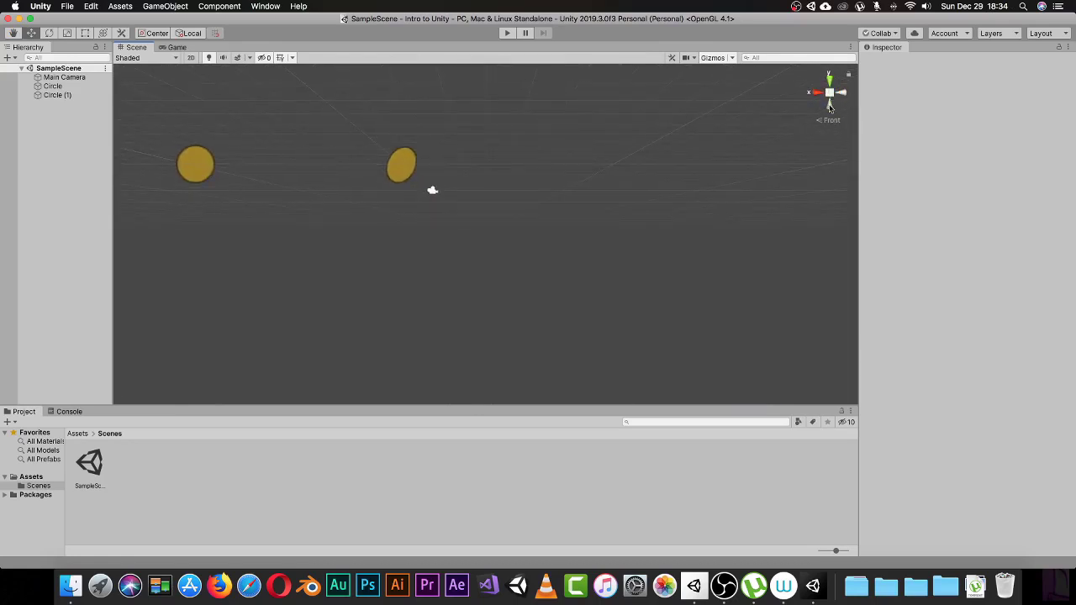
click(830, 106)
click(831, 92)
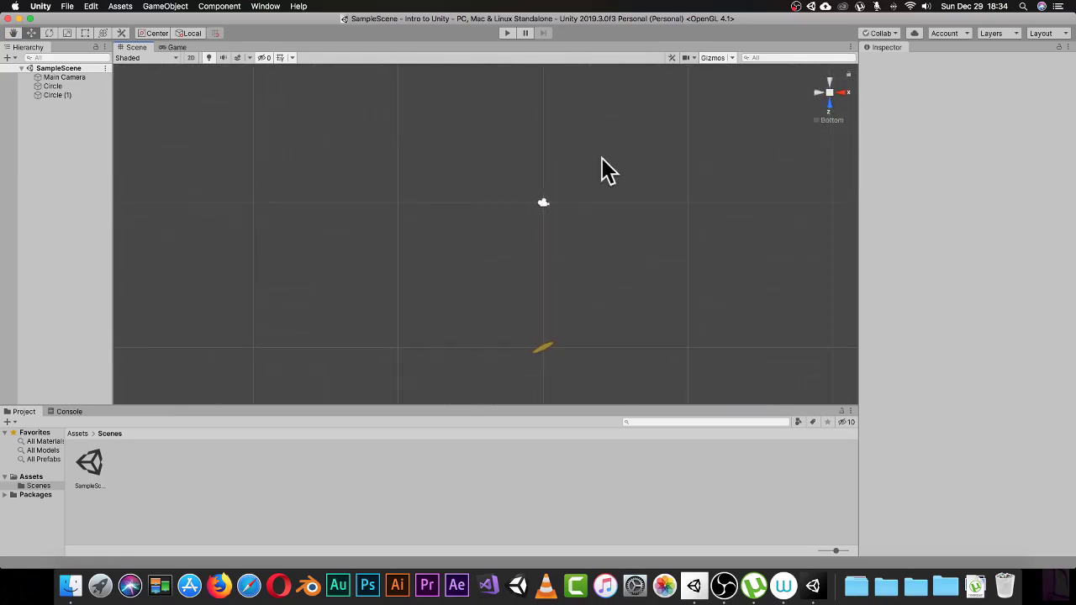
Step: Return the Scene view to 2D mode and frame the camera and both circles
click(191, 57)
middle_drag(613, 227, 507, 230)
scroll(477, 189, down, 1)
scroll(476, 190, up, 3)
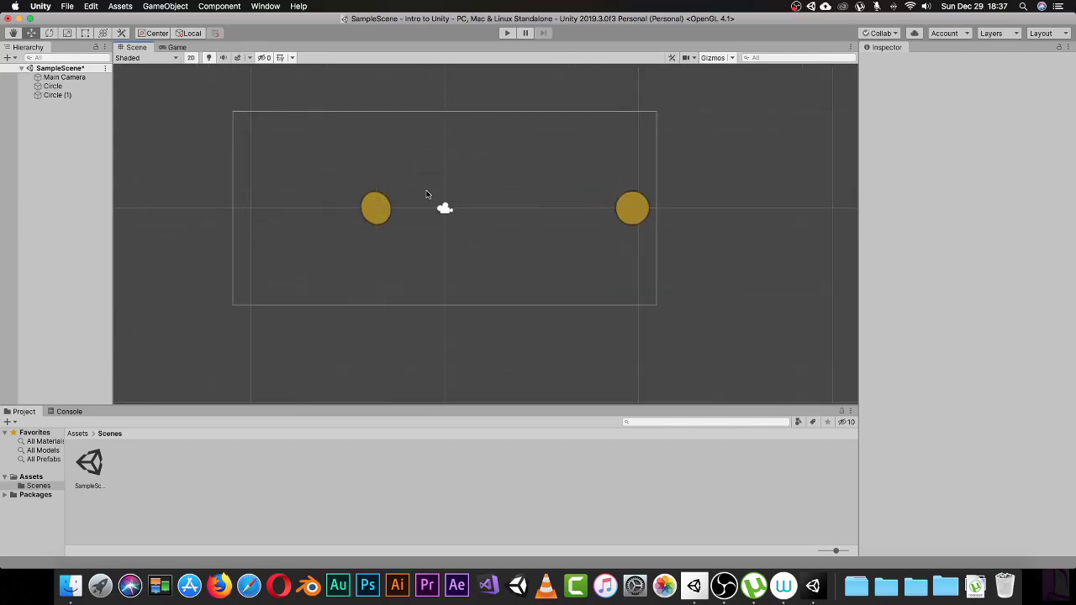
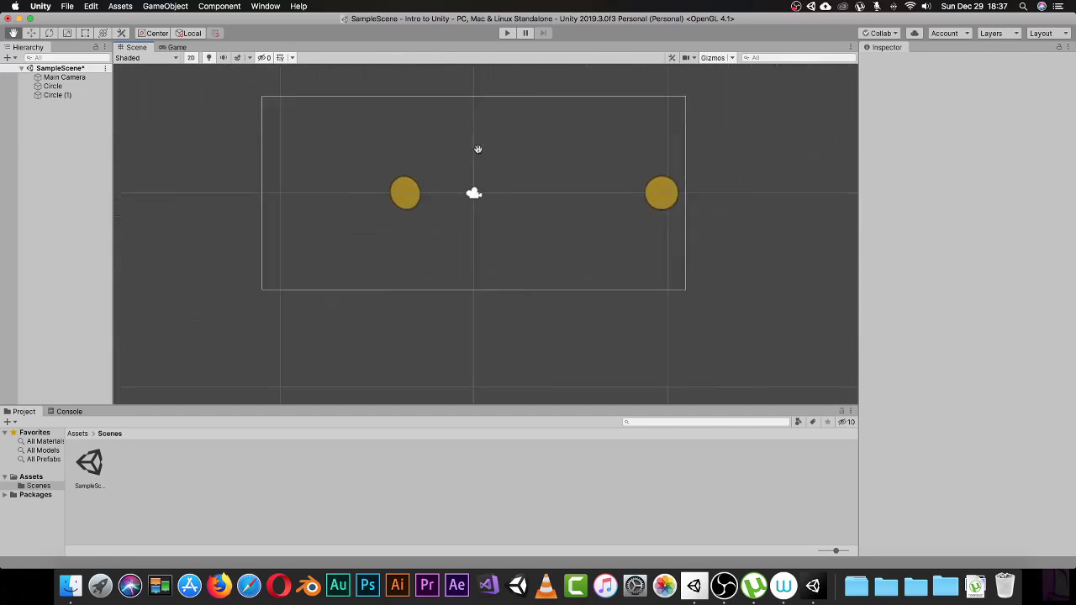
Step: Pan the Scene view with the Hand tool and switch back to the Move tool
key(w)
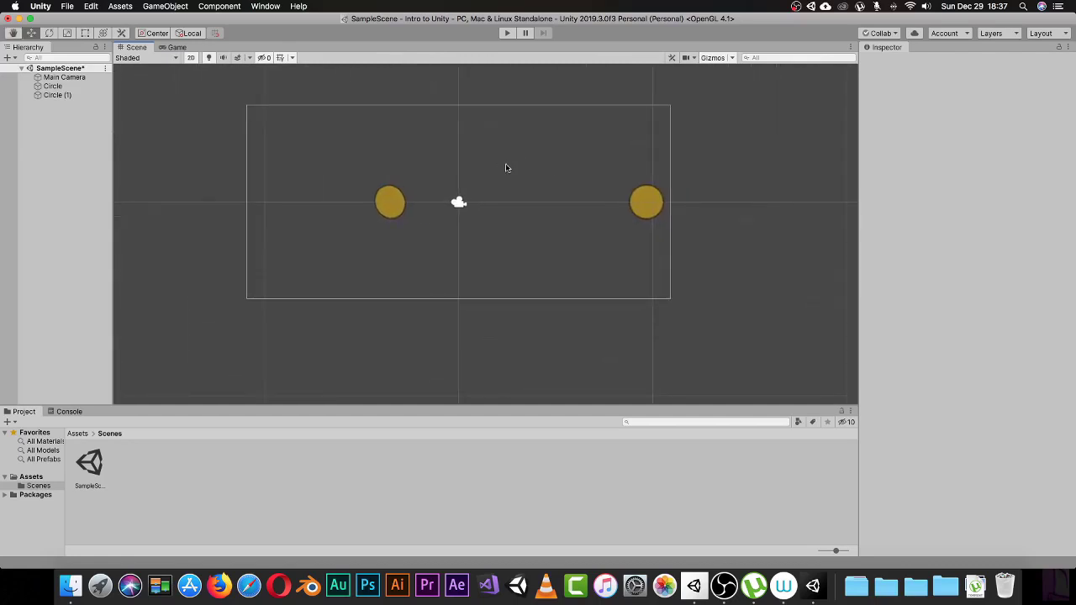
key(q)
drag(504, 163, 474, 178)
key(w)
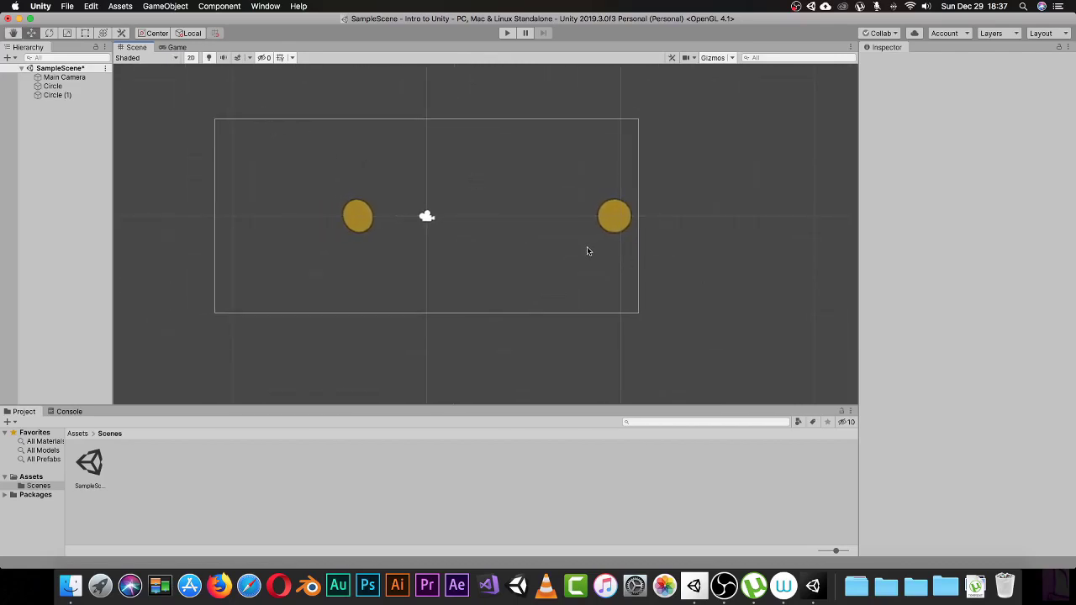
Step: Select Circle (1) and pan the Scene view with the Hand tool while it stays selected
click(613, 217)
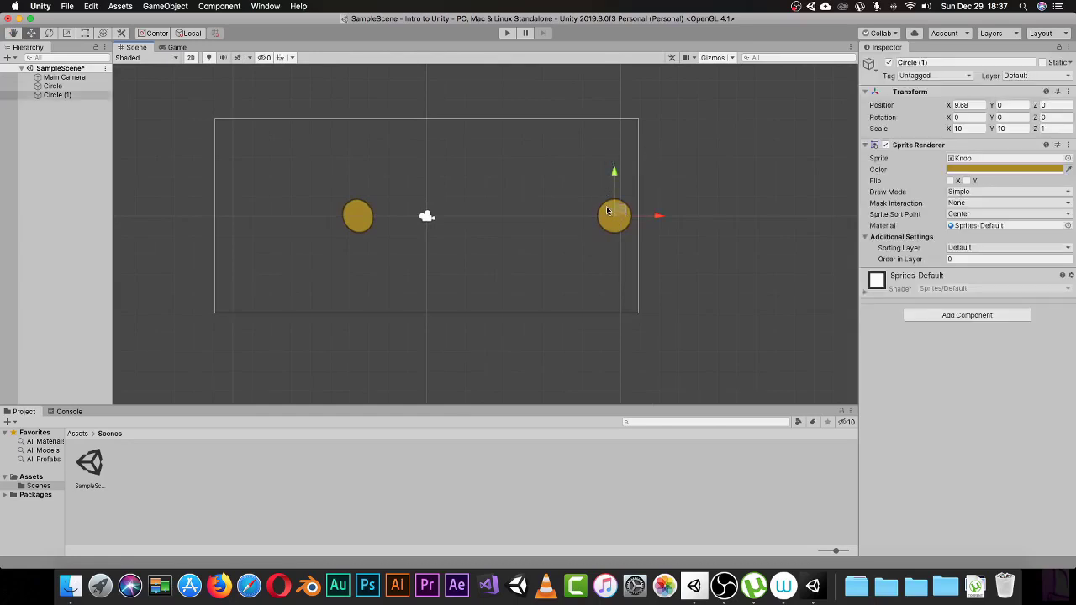
click(13, 32)
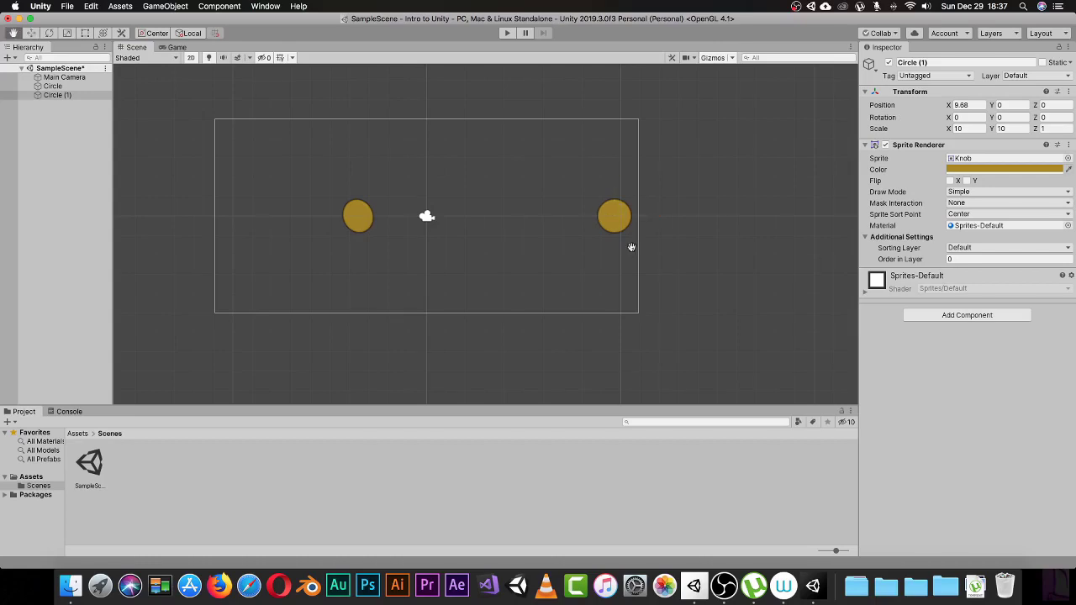
key(w)
key(q)
drag(631, 247, 601, 236)
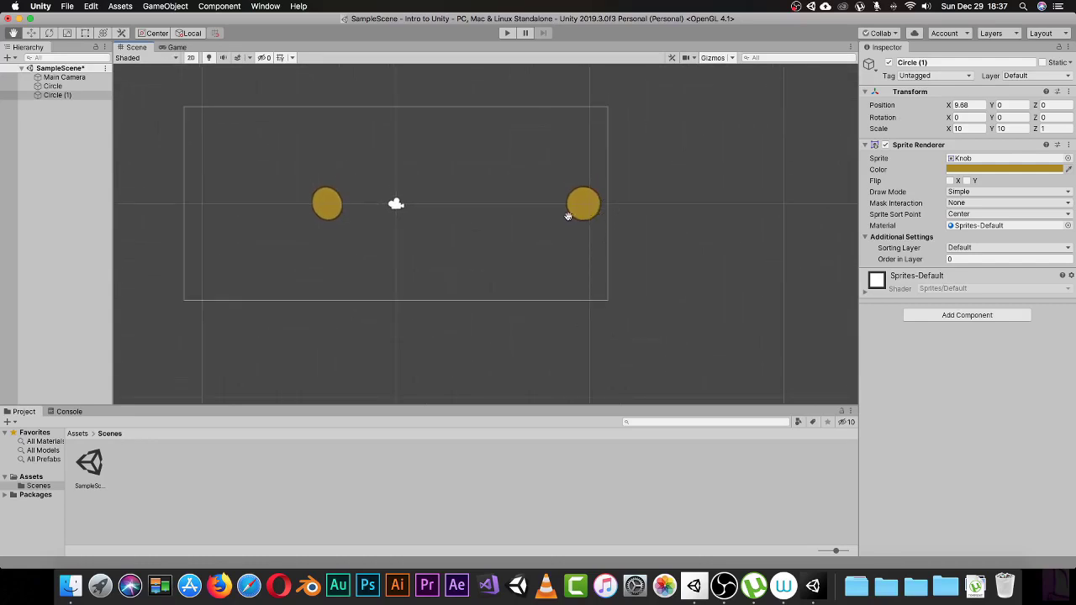
Step: Move Circle (1) along the X axis to about 4.55 with the Move tool, and set its X position to 5
key(w)
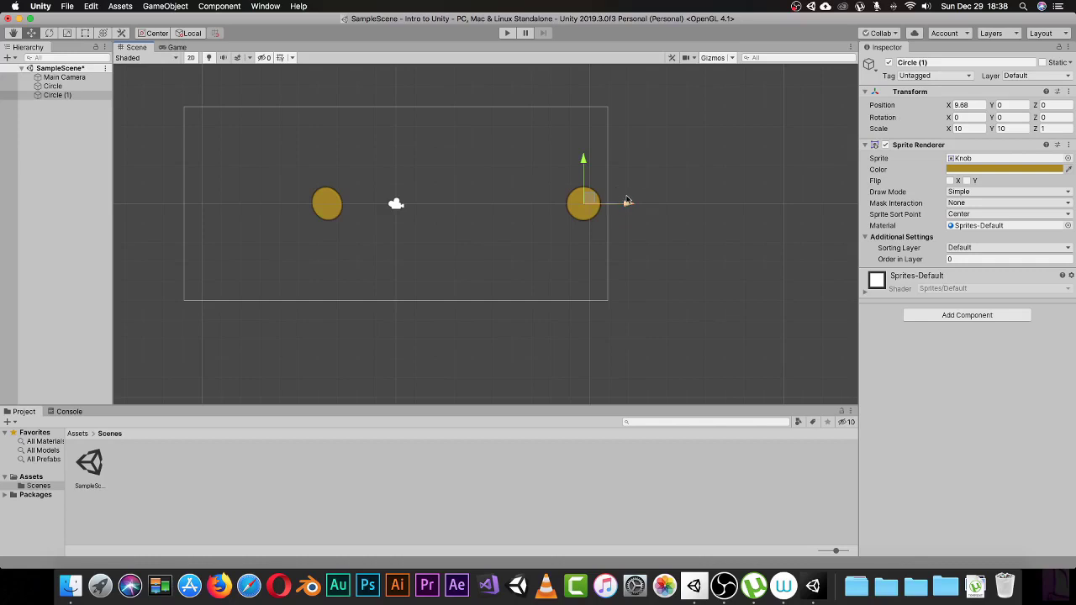
drag(629, 204, 526, 203)
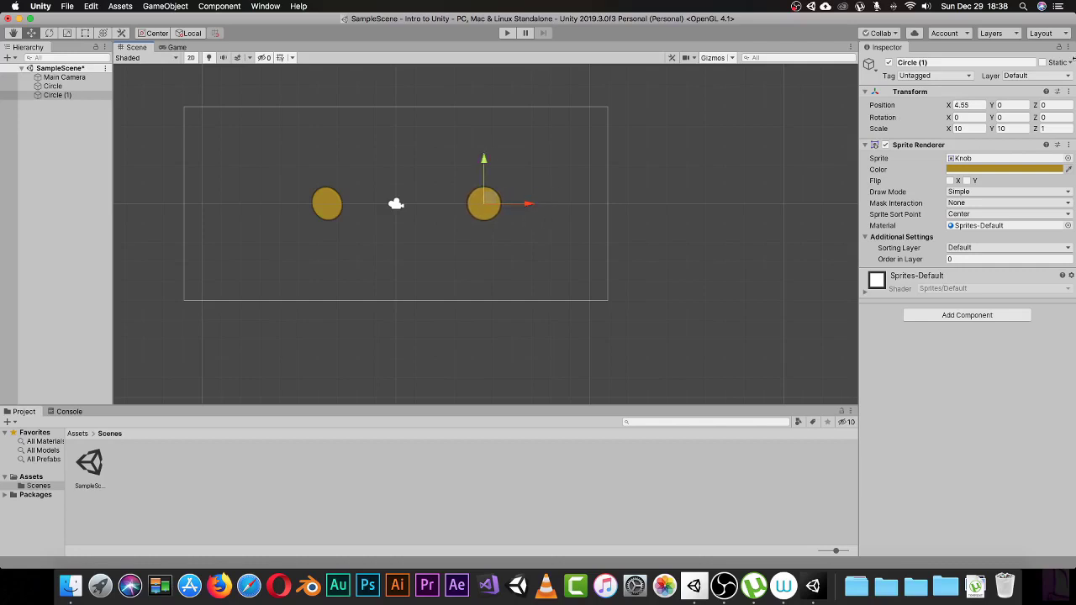
click(967, 105)
drag(972, 105, 943, 103)
double_click(972, 105)
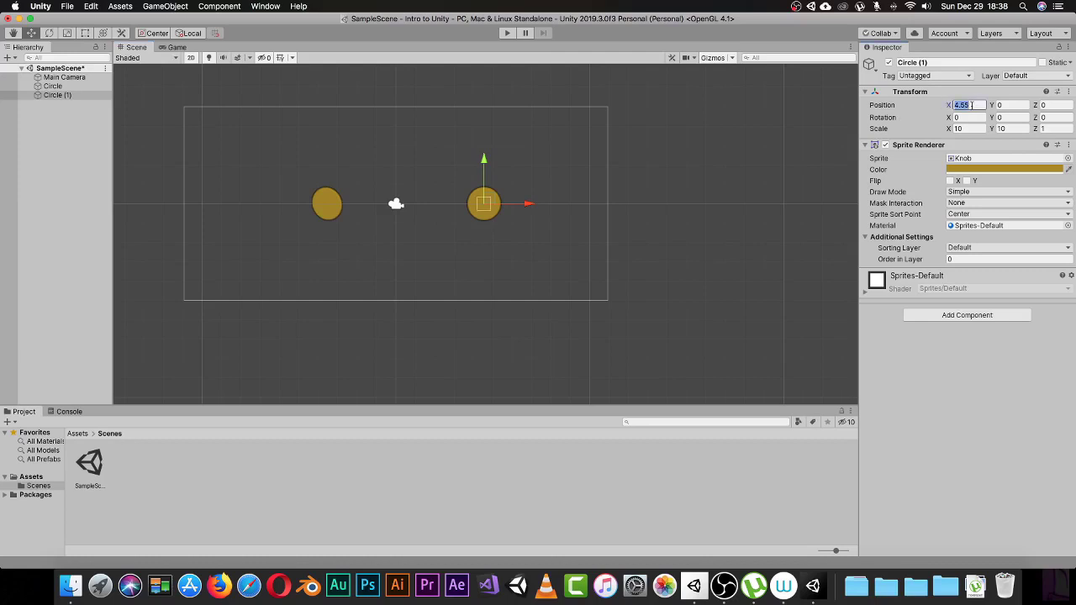
text(5)
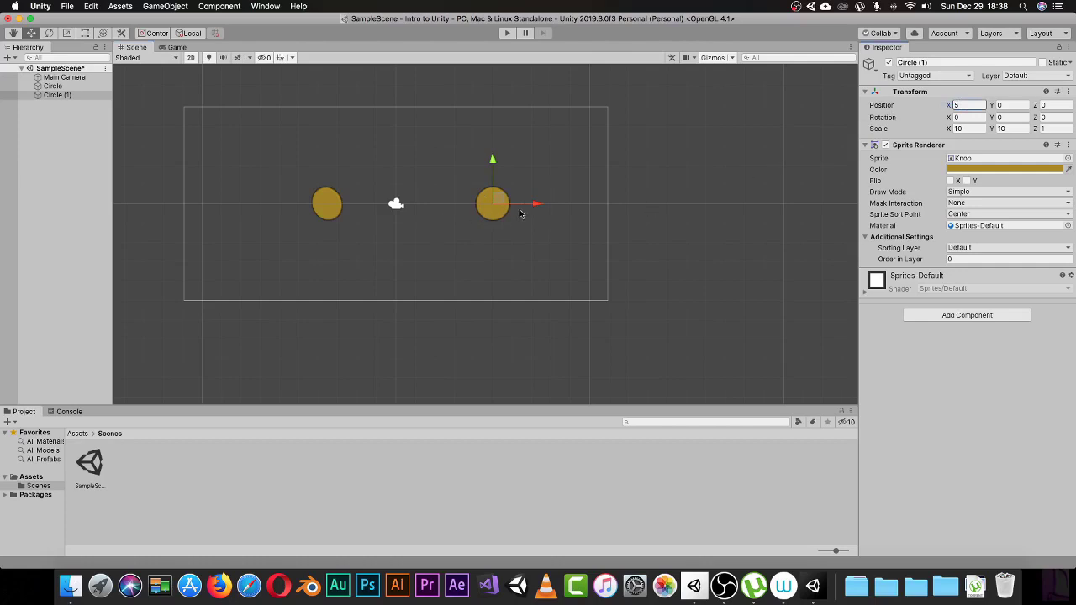
Step: Move Circle (1) along its axes to about 7.93 on X and -0.06 on Y
drag(536, 205, 596, 208)
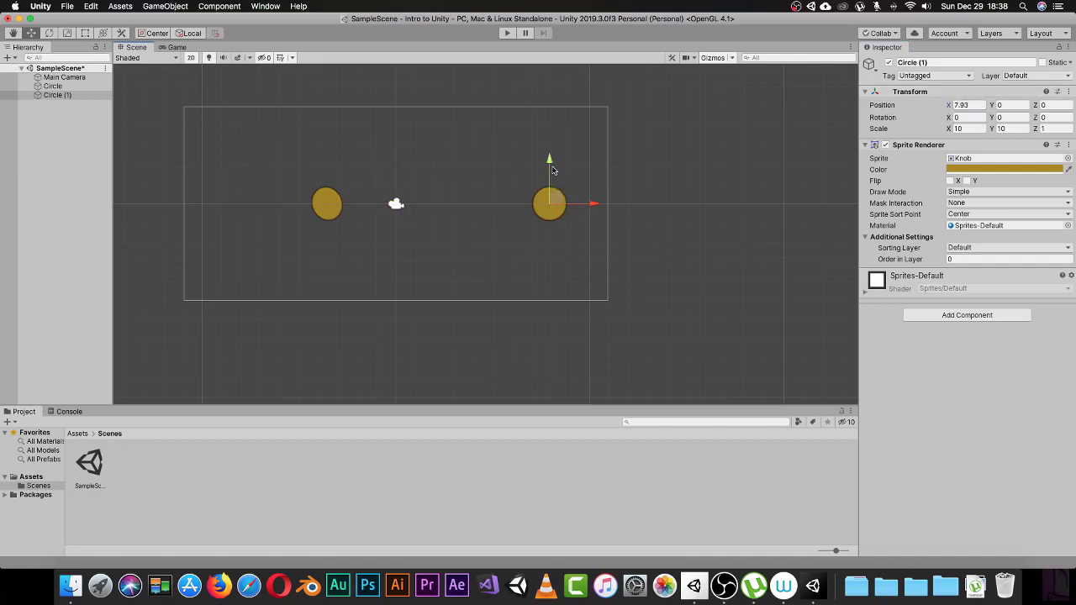
mouse_move(551, 168)
mouse_down()
mouse_move(552, 130)
mouse_move(541, 203)
mouse_move(548, 135)
mouse_move(538, 168)
mouse_up()
Step: Rotate Circle (1) about several axes with the Rotate tool until it is tilted nearly edge-on, and deselect it
key(e)
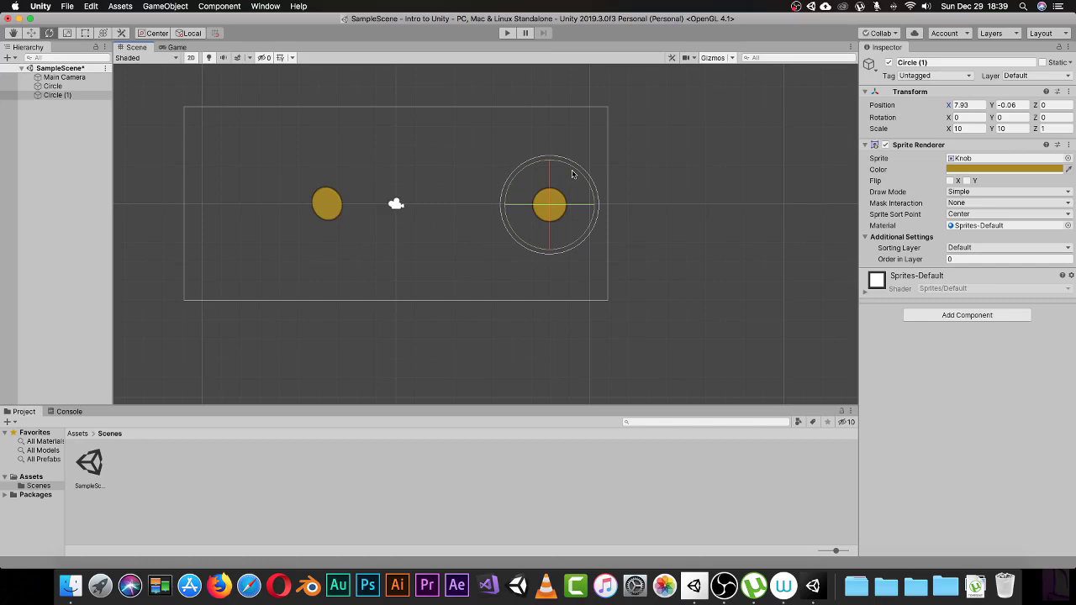
mouse_move(574, 174)
mouse_down()
mouse_move(581, 217)
mouse_move(562, 161)
mouse_move(586, 181)
mouse_move(575, 162)
mouse_move(565, 169)
mouse_up()
drag(546, 180, 572, 227)
scroll(555, 190, down, 1)
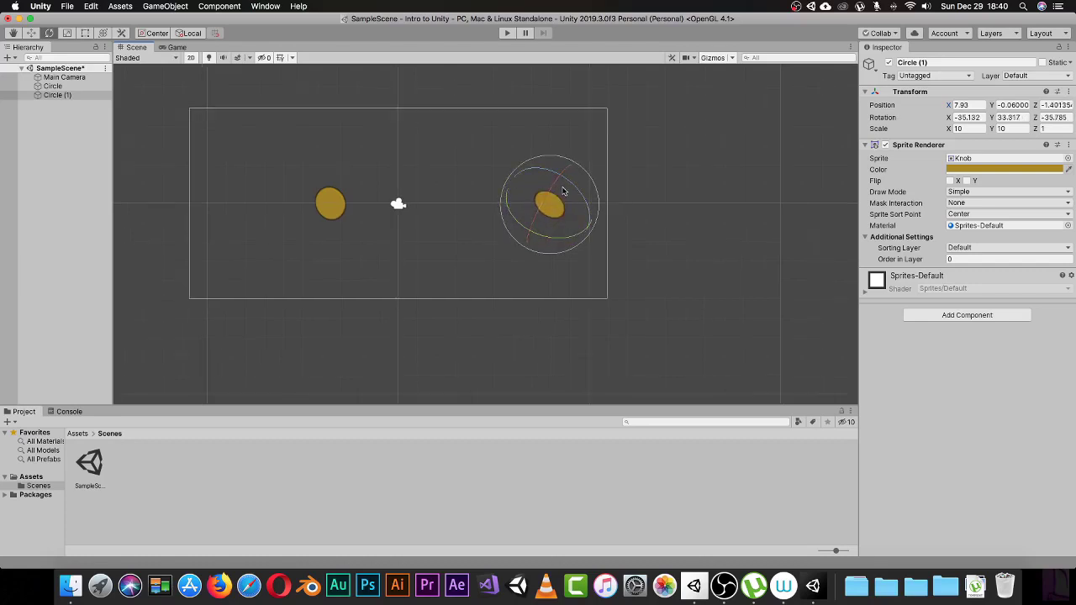
drag(567, 189, 589, 249)
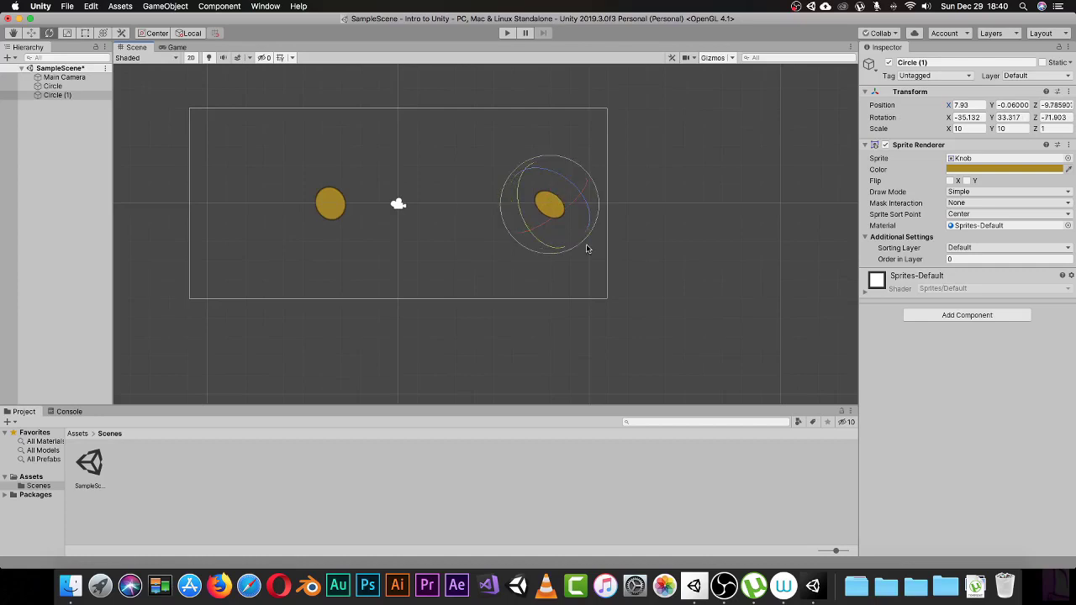
drag(560, 180, 563, 231)
click(441, 230)
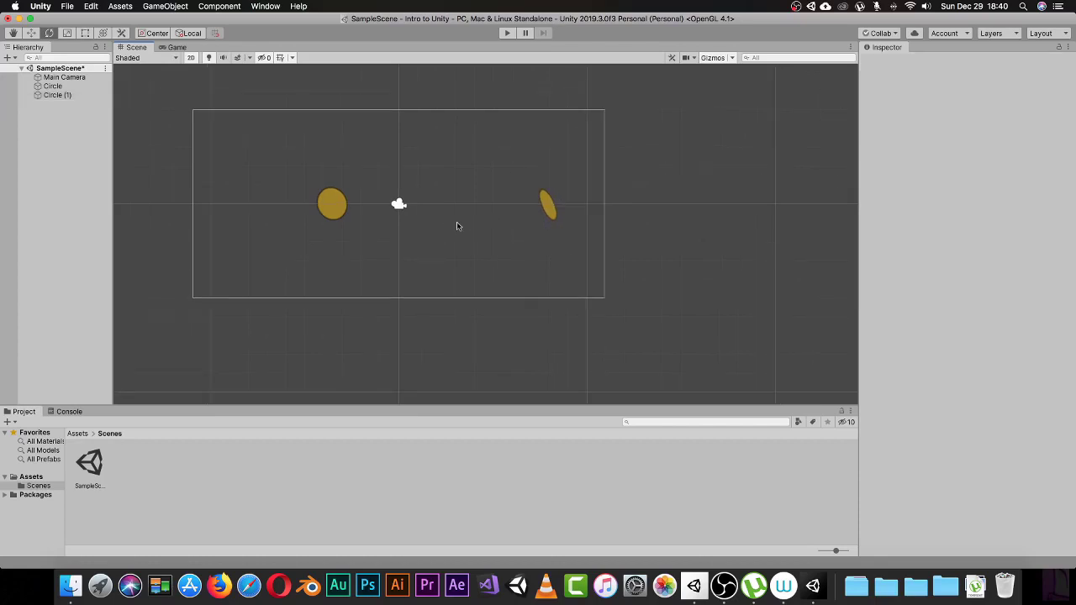
Step: Scale the Circle object along each axis and then uniformly to about 13.84, 14.97 and 3.50 with the Scale tool
key(t)
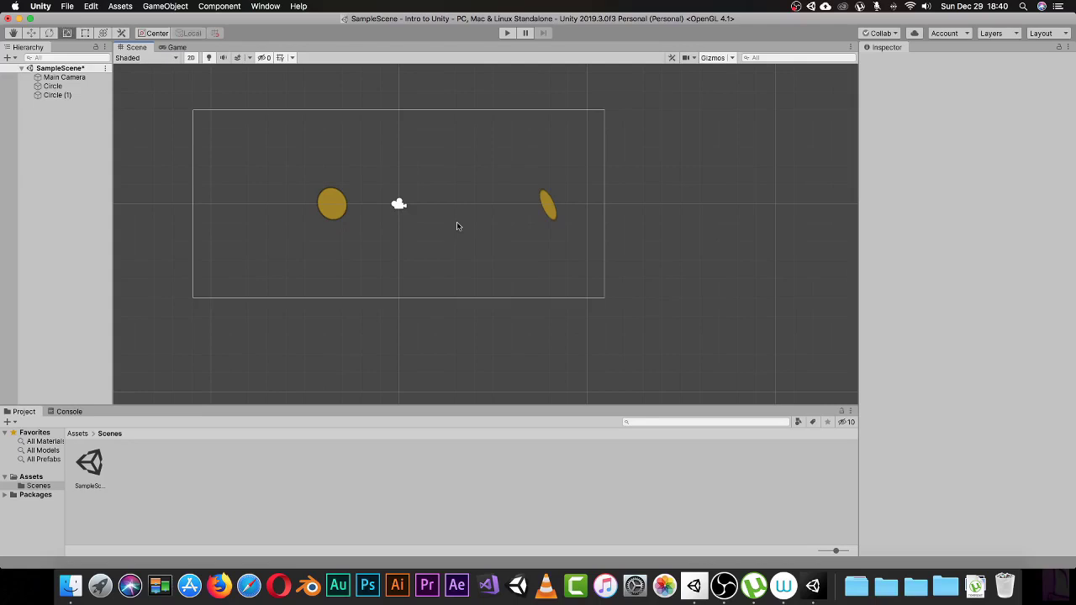
click(345, 214)
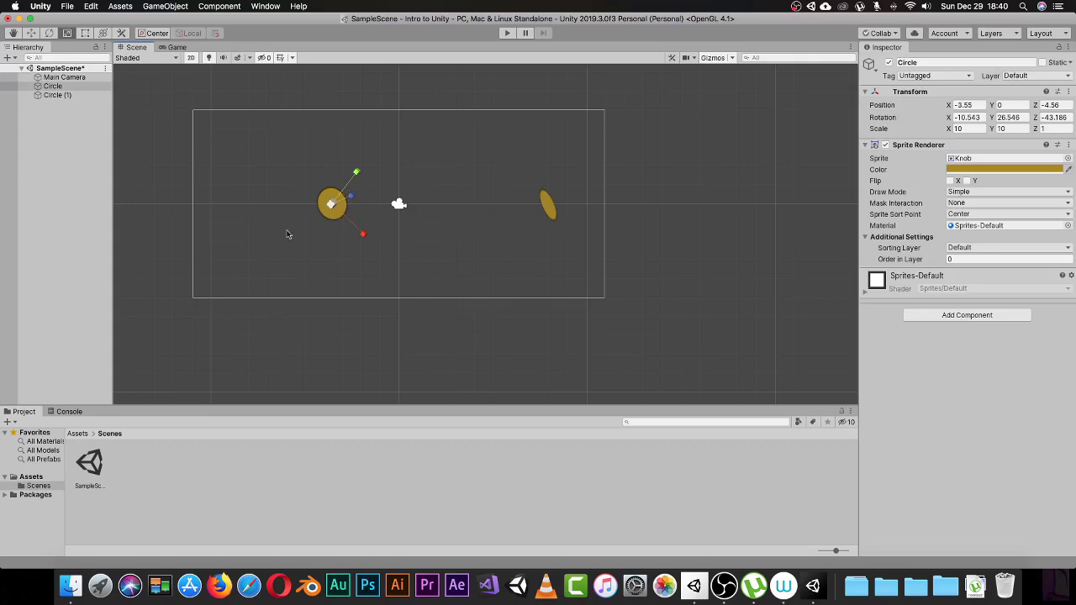
drag(356, 174, 380, 166)
mouse_move(364, 237)
mouse_down()
mouse_move(392, 260)
mouse_move(378, 243)
mouse_up()
drag(354, 202, 388, 200)
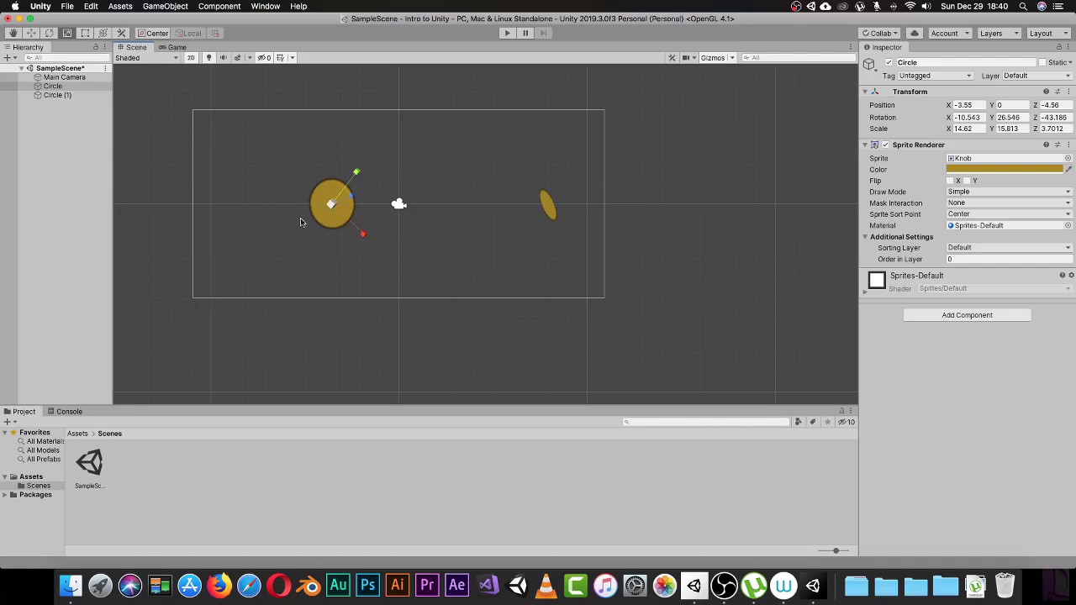
mouse_move(334, 207)
mouse_down()
mouse_move(308, 212)
mouse_move(351, 209)
mouse_move(306, 211)
mouse_move(348, 208)
mouse_move(330, 211)
mouse_up()
drag(334, 211, 331, 208)
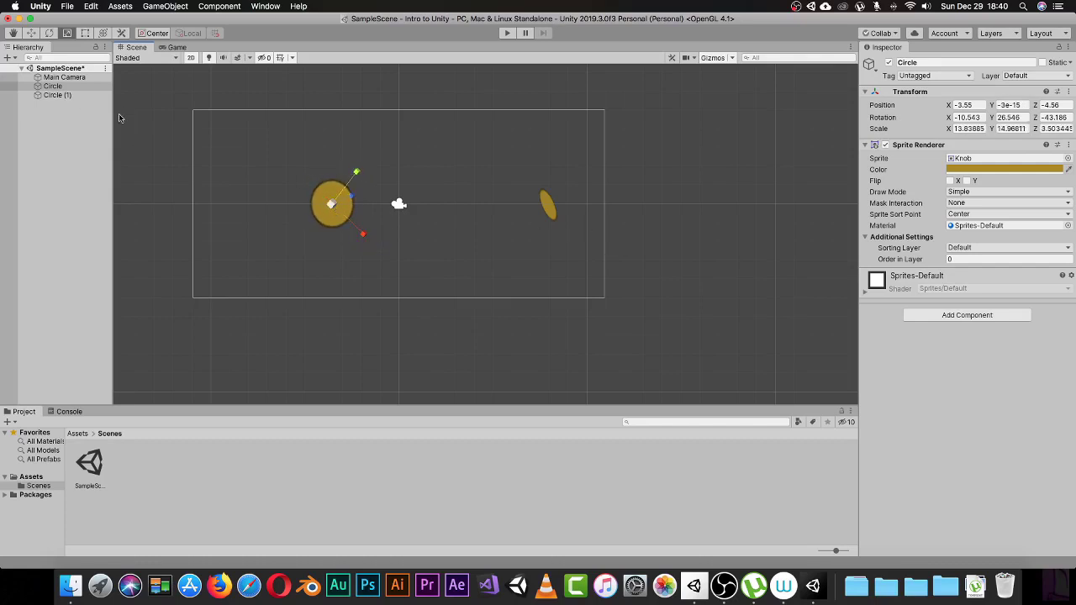
Step: Resize the Circle object with the Rect tool to a scale of about 14.54 by 11.99 and rotate it to about -83.16 on Z
key(t)
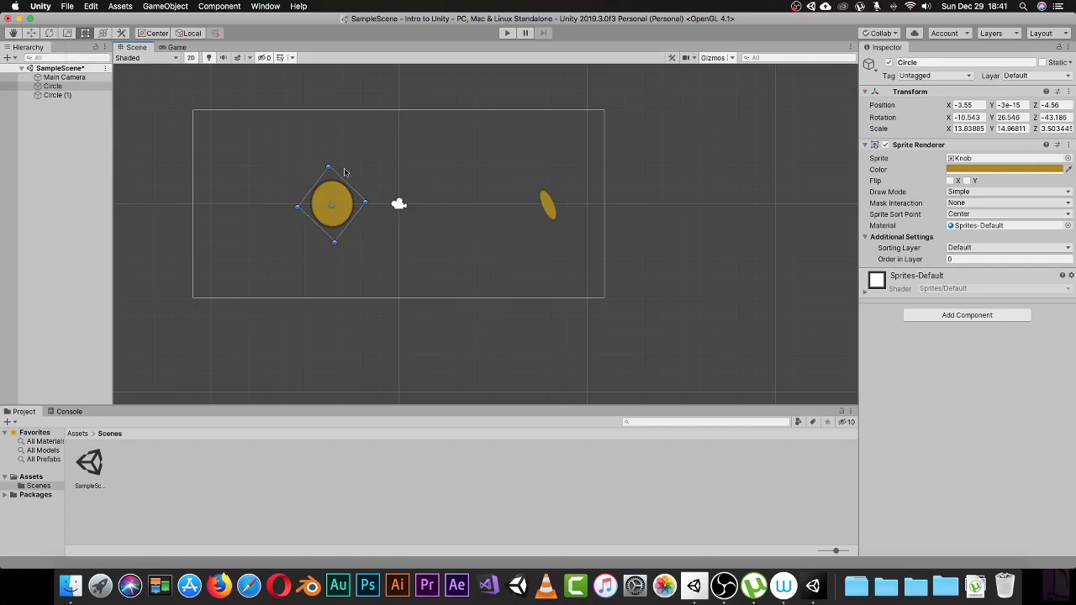
mouse_move(328, 167)
mouse_down()
mouse_move(338, 123)
mouse_move(327, 167)
mouse_up()
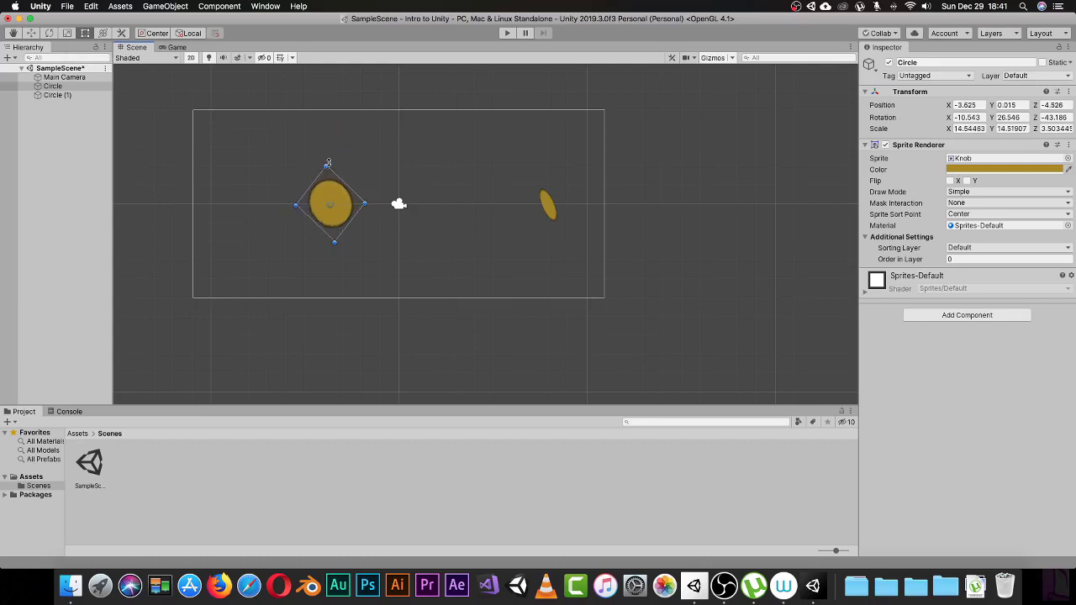
drag(331, 166, 347, 193)
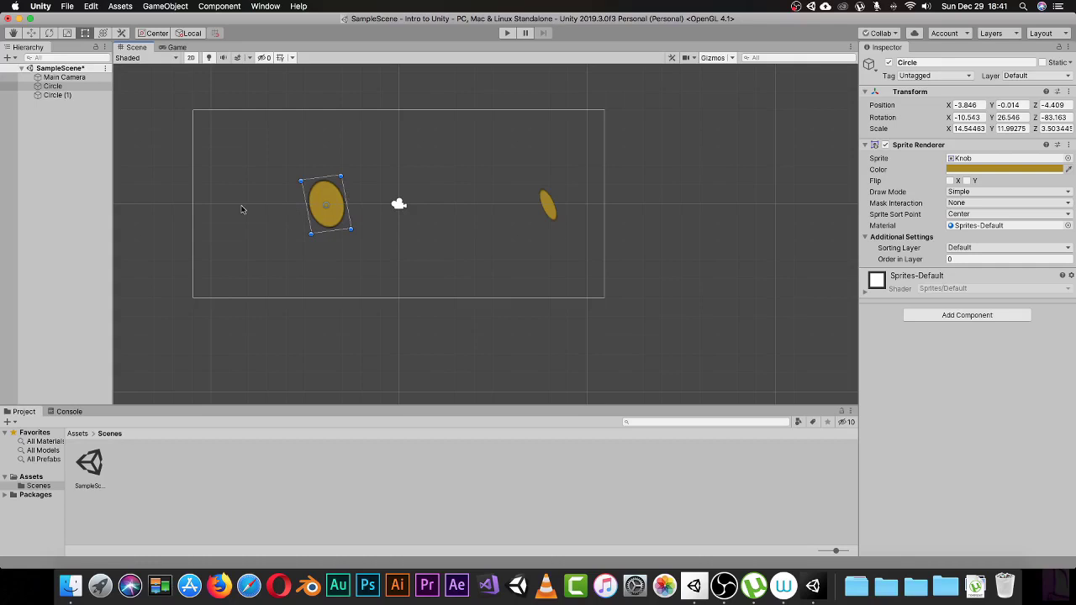
Step: Compare the Hand, Move, Rotate, Scale and Rect tool gizmos on the selected Circle by activating each tool in turn
key(q)
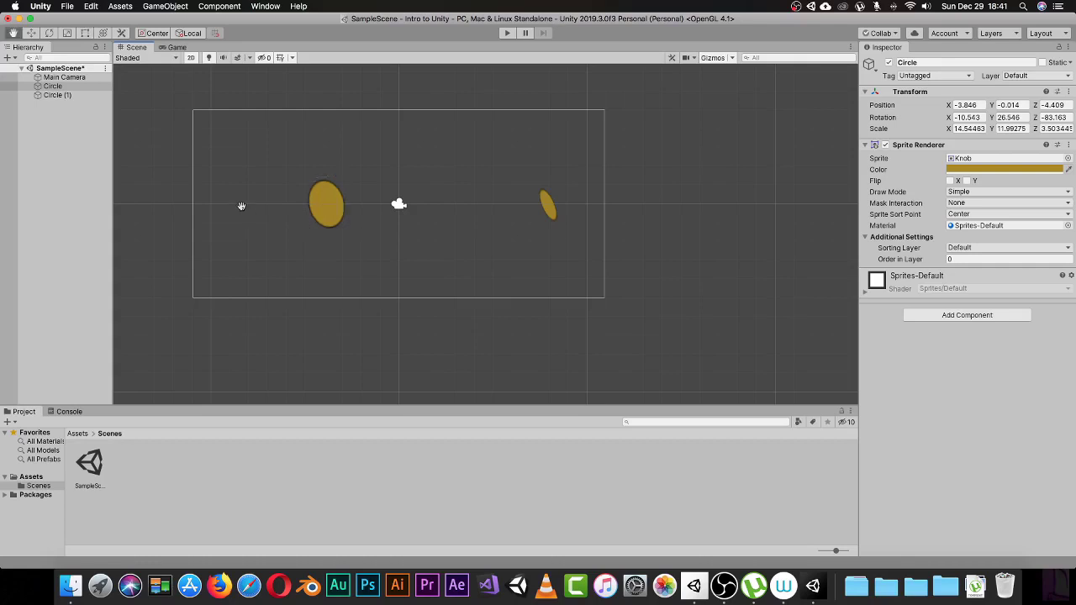
key(w)
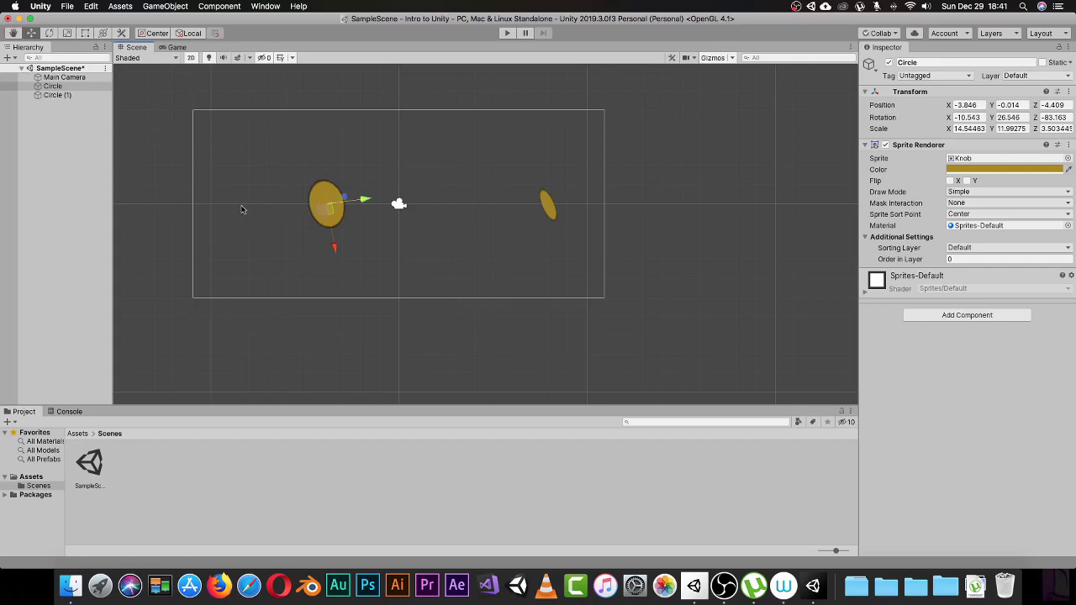
key(e)
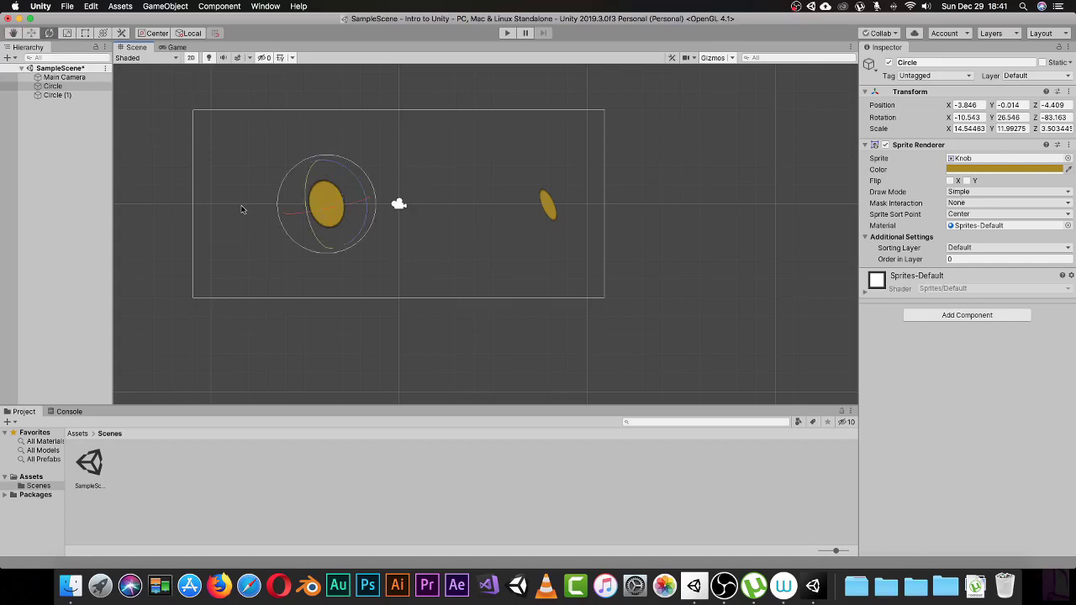
key(r)
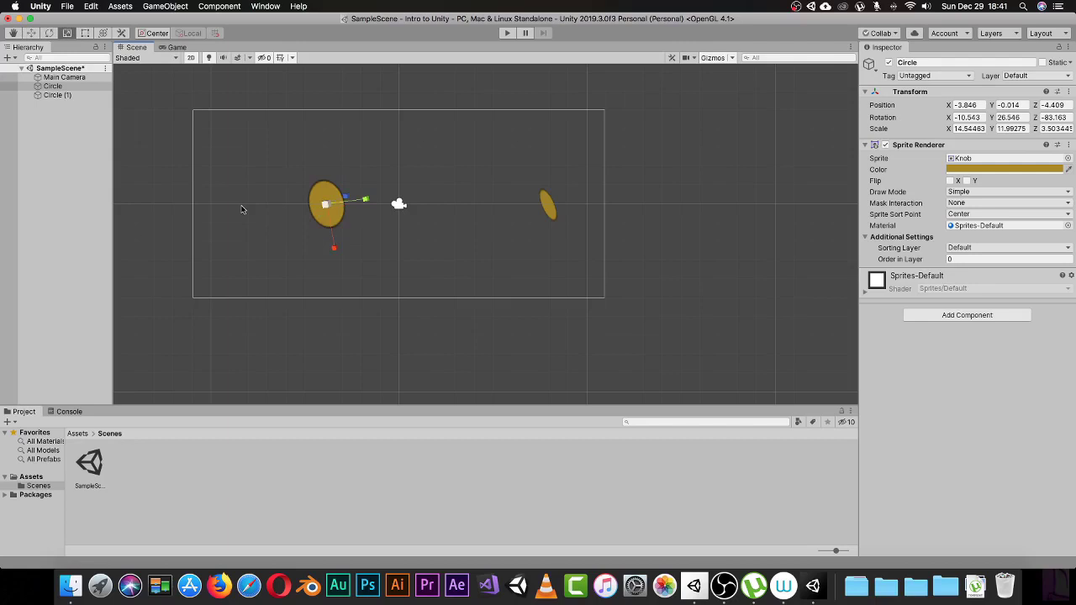
key(t)
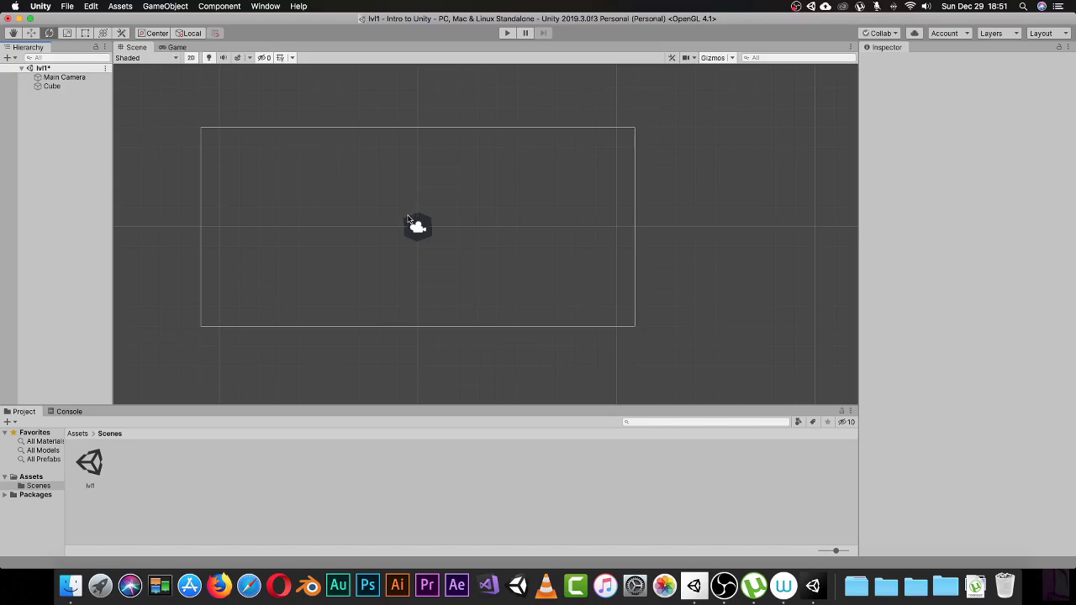
Step: Cycle through the Hand, Move, Rotate, Scale and Rect tools in the lvl1 scene and pan the view with the Hand tool
key(q)
key(w)
key(e)
key(r)
key(t)
key(q)
drag(284, 204, 326, 244)
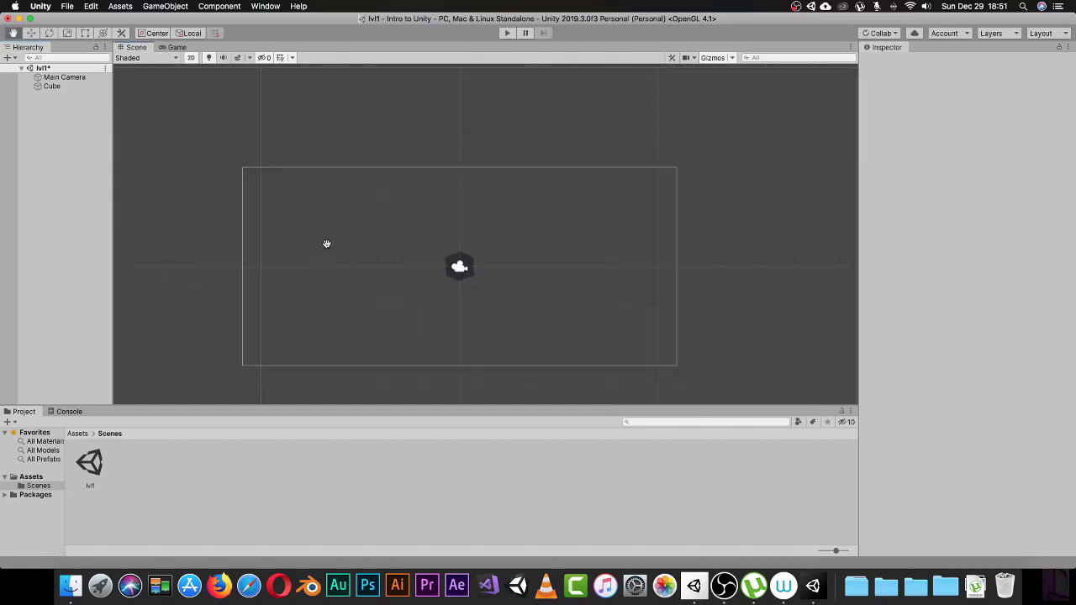